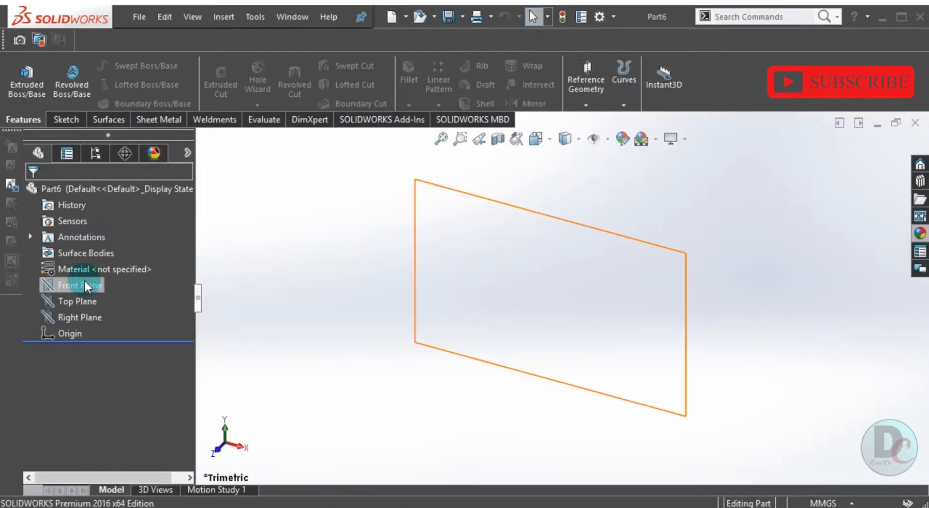
# - Start a sketch on the Front Plane and draw a circle about 99 mm in diameter centred on the origin
pyautogui.rightClick(85, 280)
pyautogui.click(95, 267)
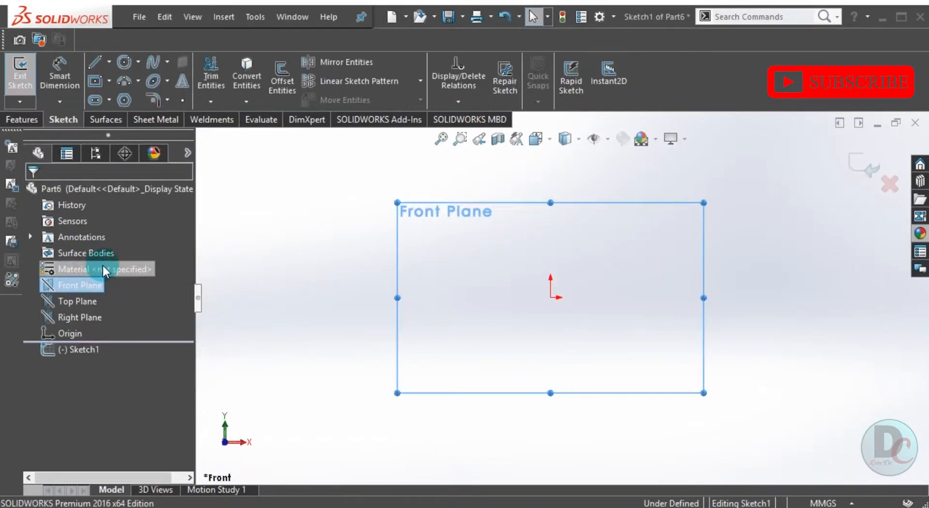
pyautogui.click(123, 63)
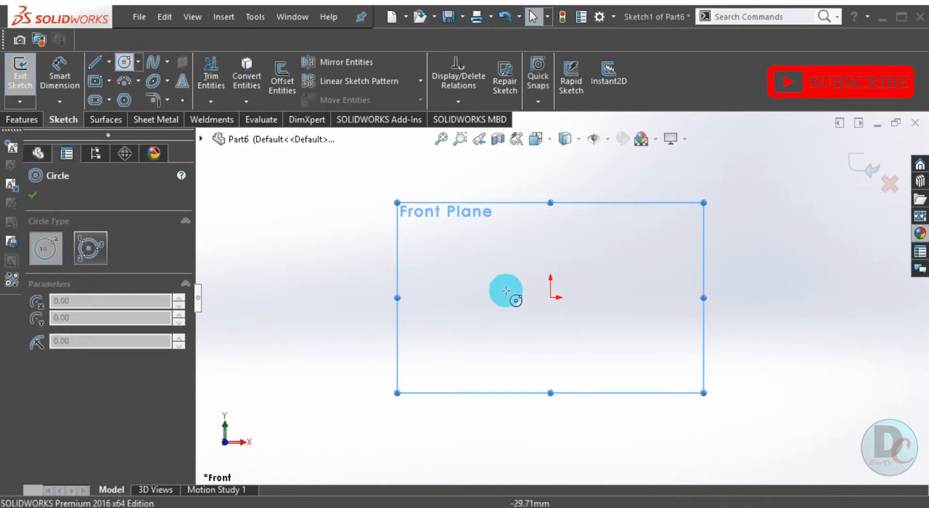
pyautogui.click(550, 297)
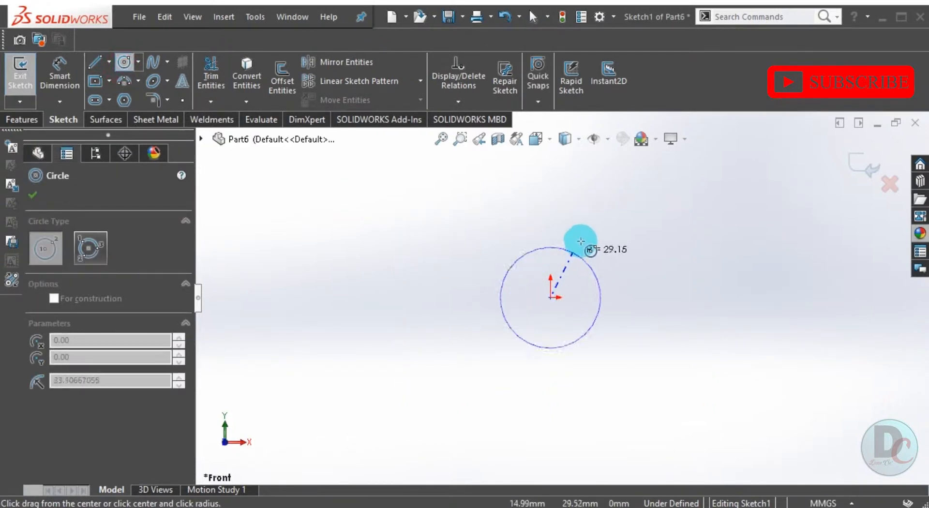
pyautogui.click(589, 221)
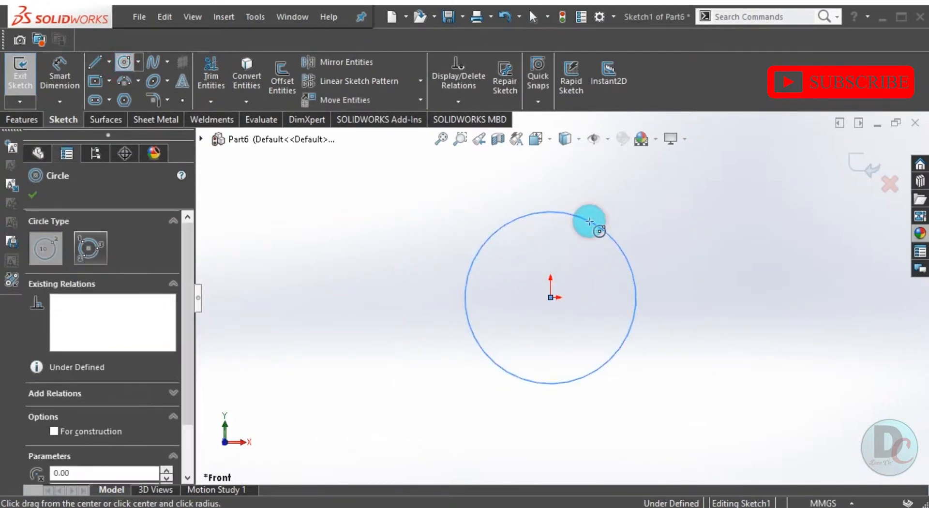
# - Dimension the circle's diameter as 100 mm
pyautogui.click(51, 81)
pyautogui.click(629, 253)
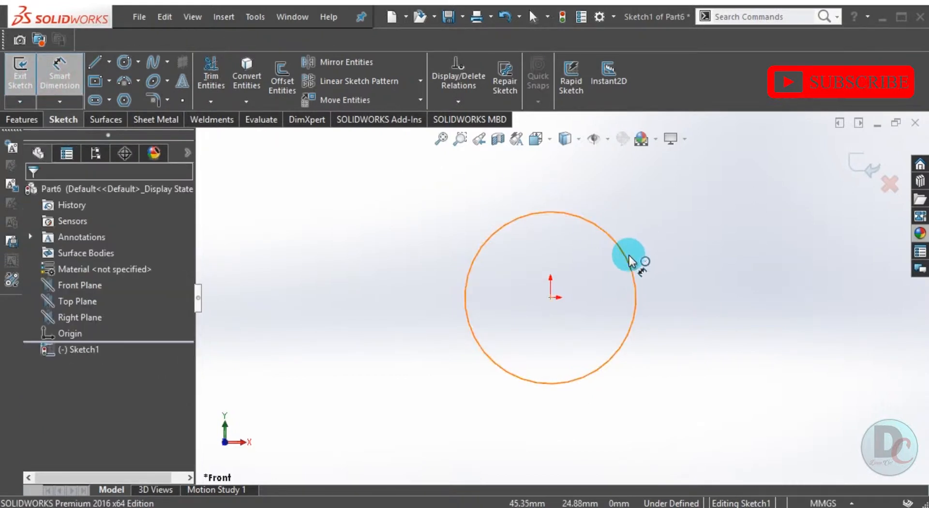
pyautogui.click(673, 268)
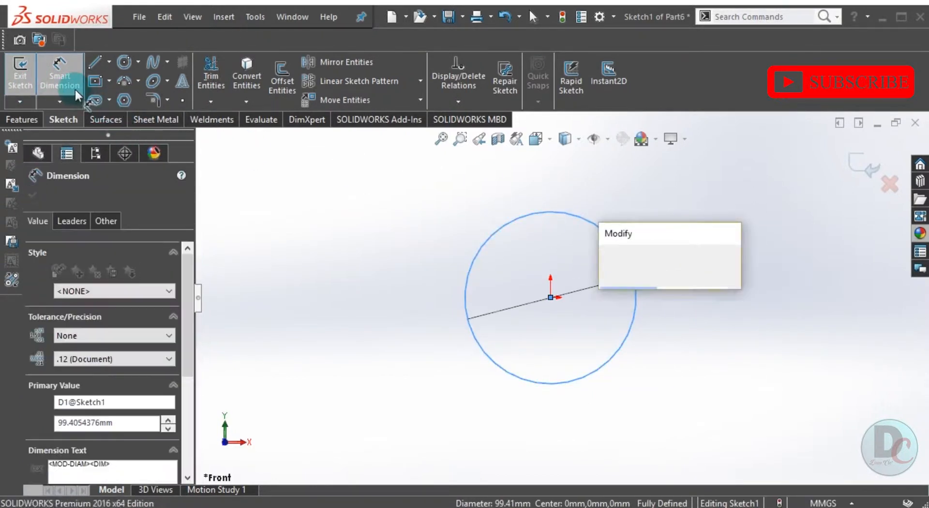
pyautogui.write('1')
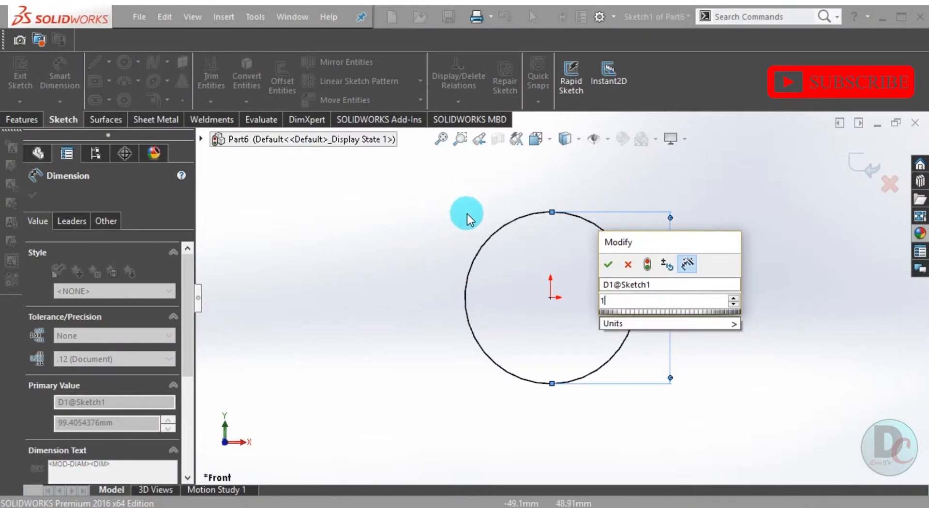
pyautogui.write('00')
pyautogui.press('Return')
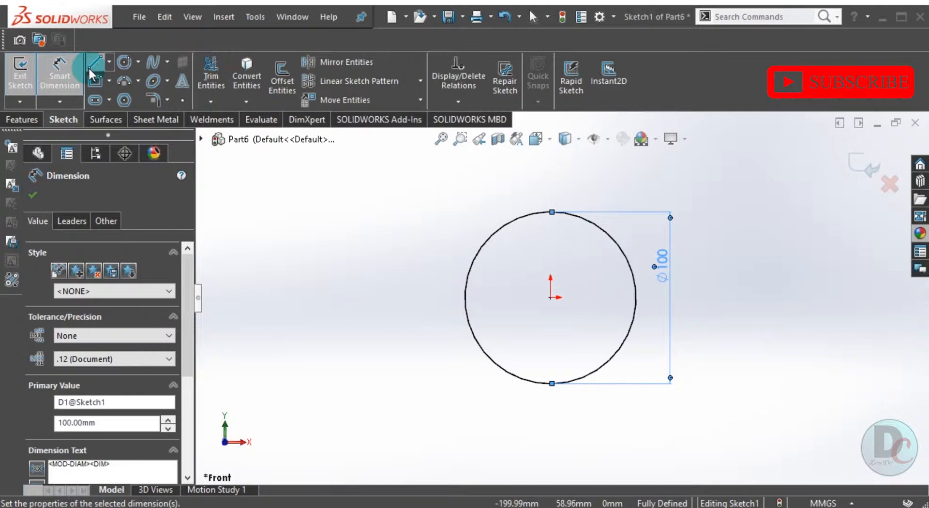
# - Draw vertical tangent lines downward from the circle's left and right quadrant points, about 76 mm and 92 mm long respectively
pyautogui.click(92, 63)
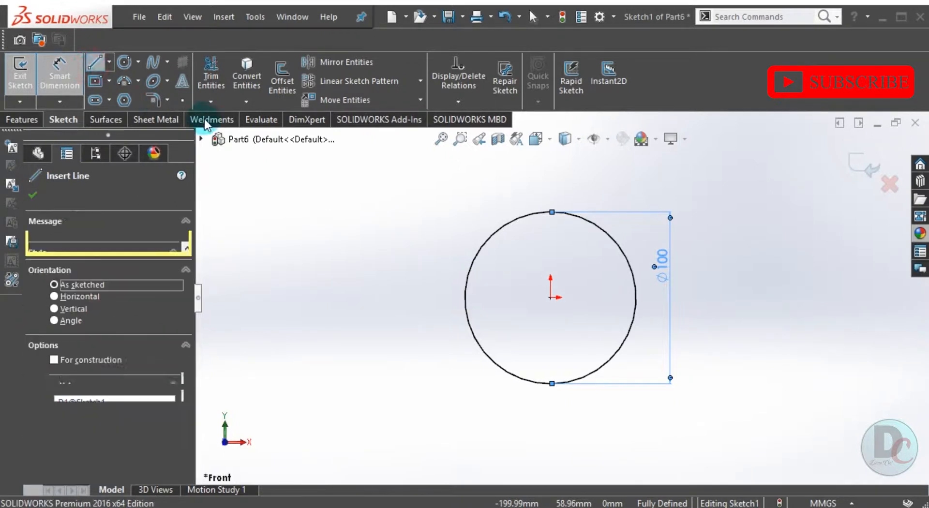
pyautogui.click(464, 298)
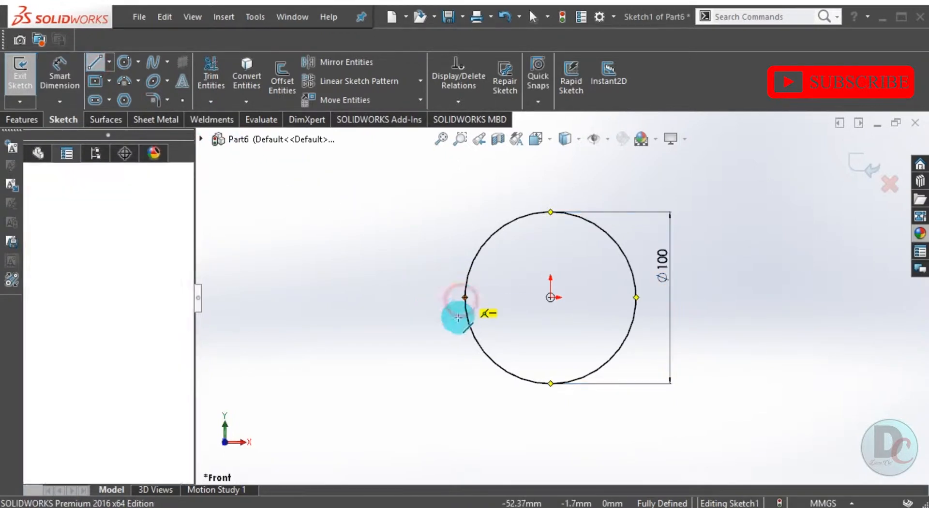
pyautogui.click(464, 429)
pyautogui.press('Escape')
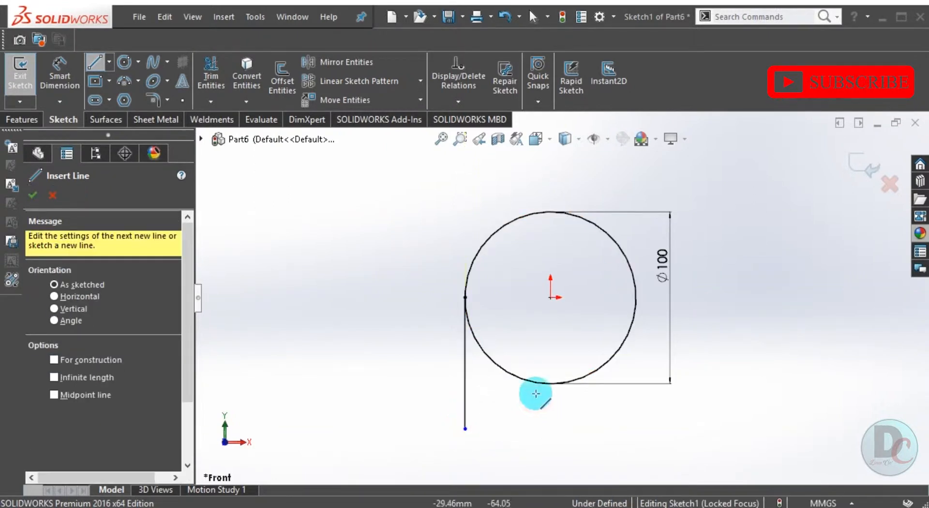
pyautogui.click(636, 297)
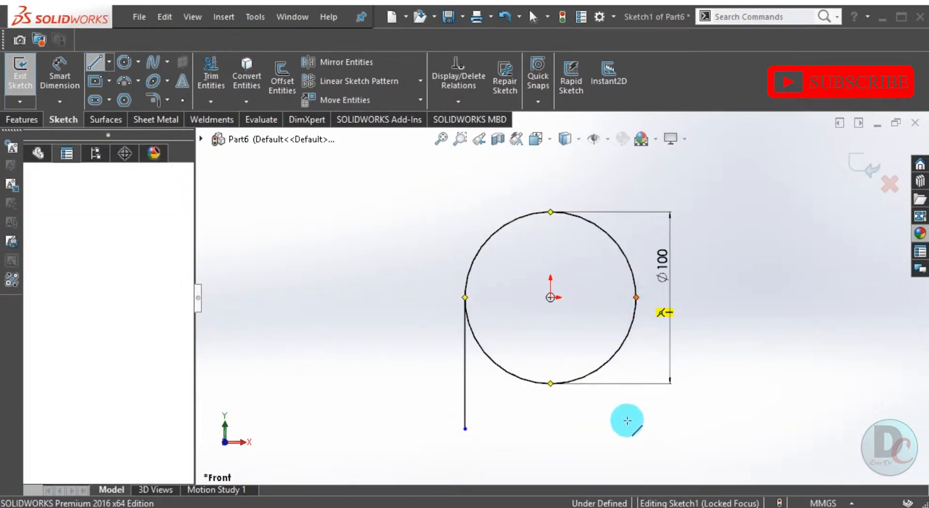
pyautogui.click(635, 456)
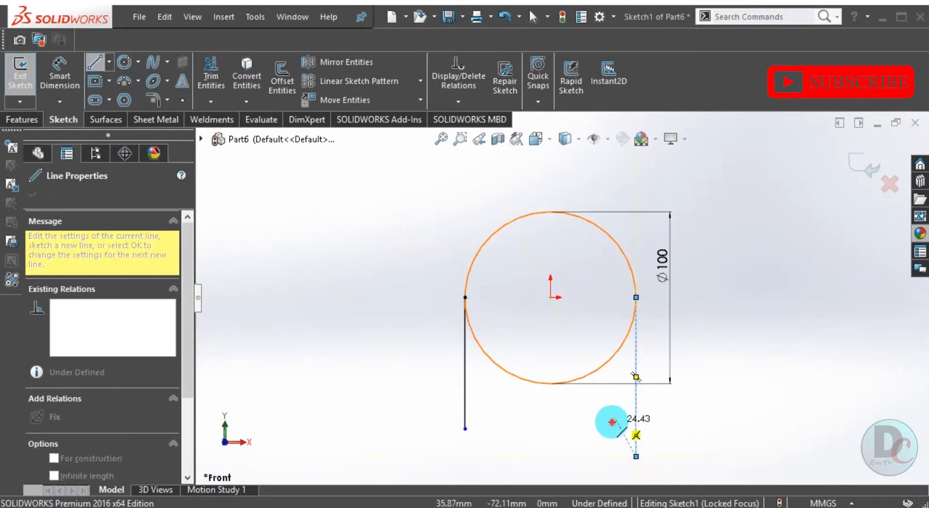
pyautogui.press('Escape')
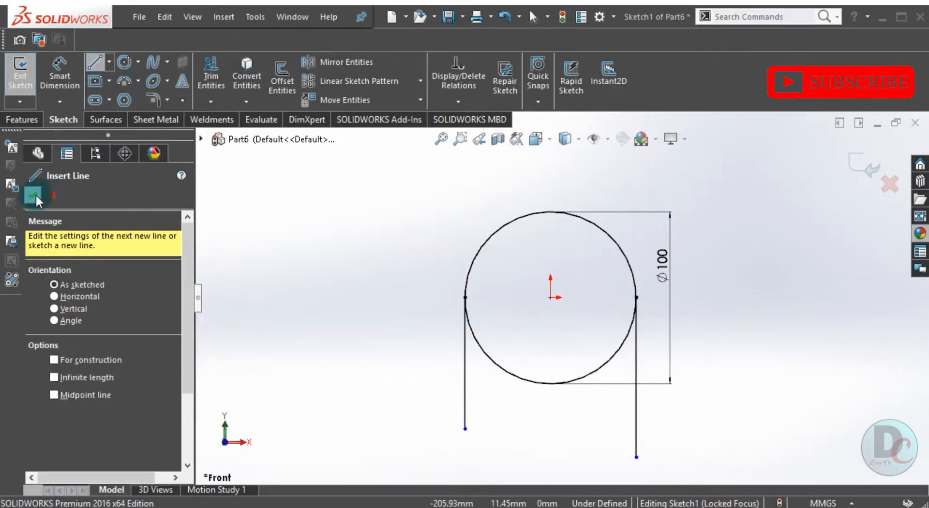
# - Dimension the right vertical line's length as 120 mm
pyautogui.click(60, 72)
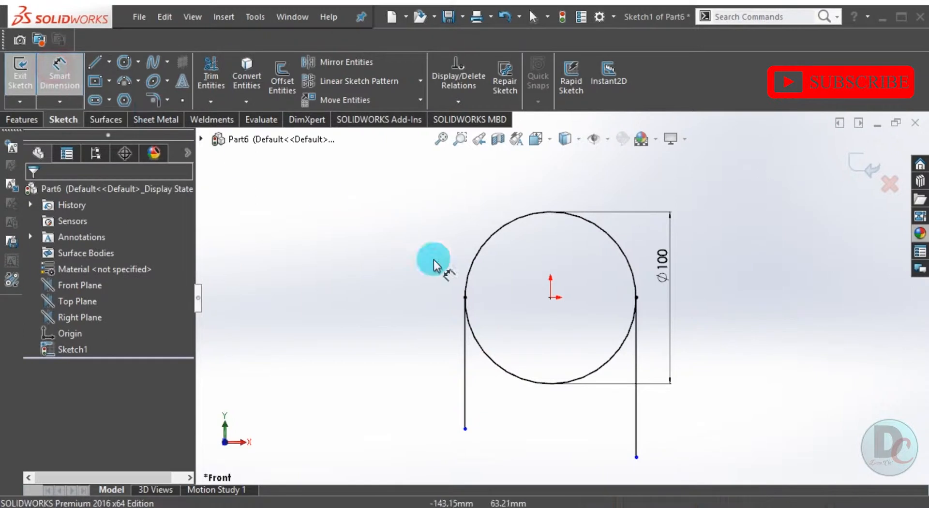
pyautogui.click(637, 410)
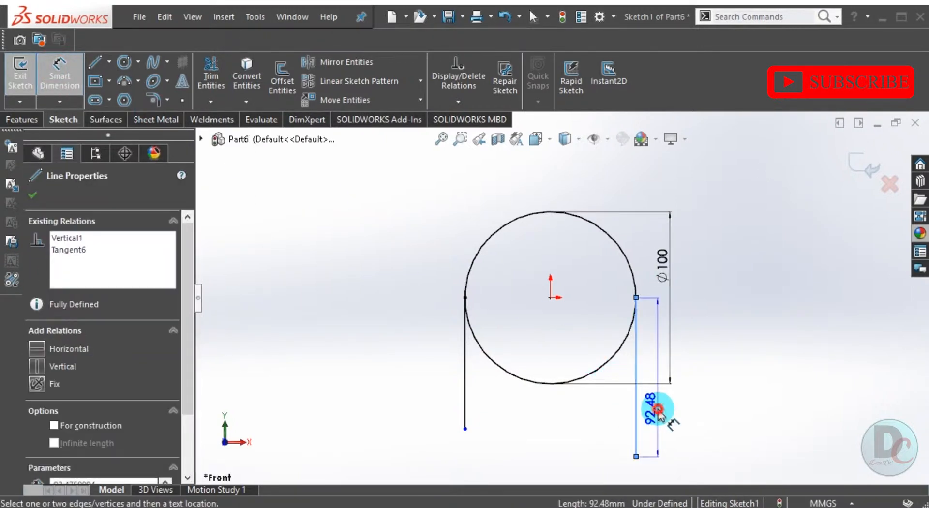
pyautogui.click(658, 409)
pyautogui.write('120')
pyautogui.press('Return')
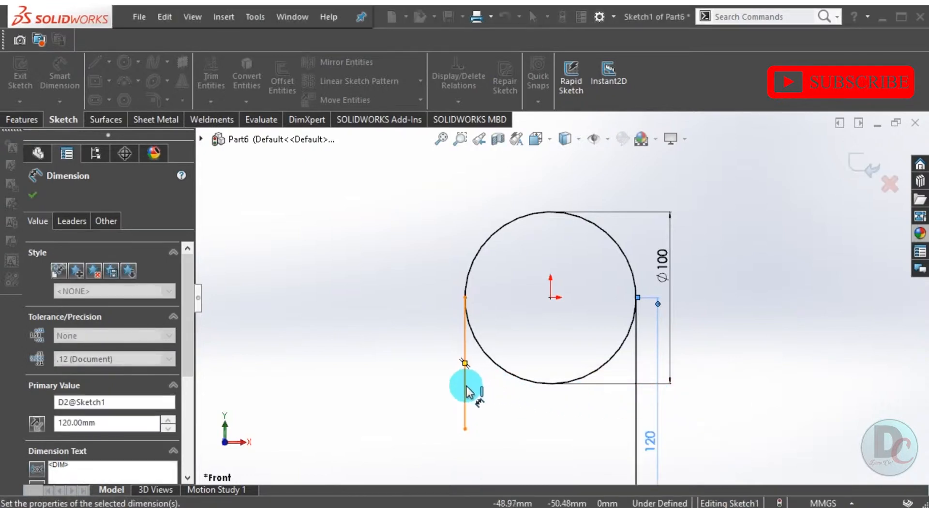
# - Dimension the left vertical line's length as 120 mm and finish dimensioning
pyautogui.click(465, 390)
pyautogui.click(428, 390)
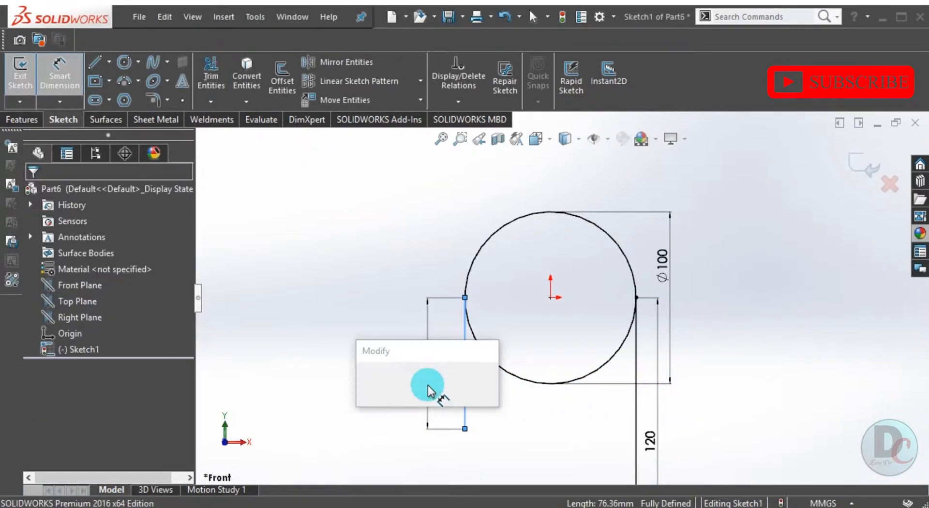
pyautogui.write('120')
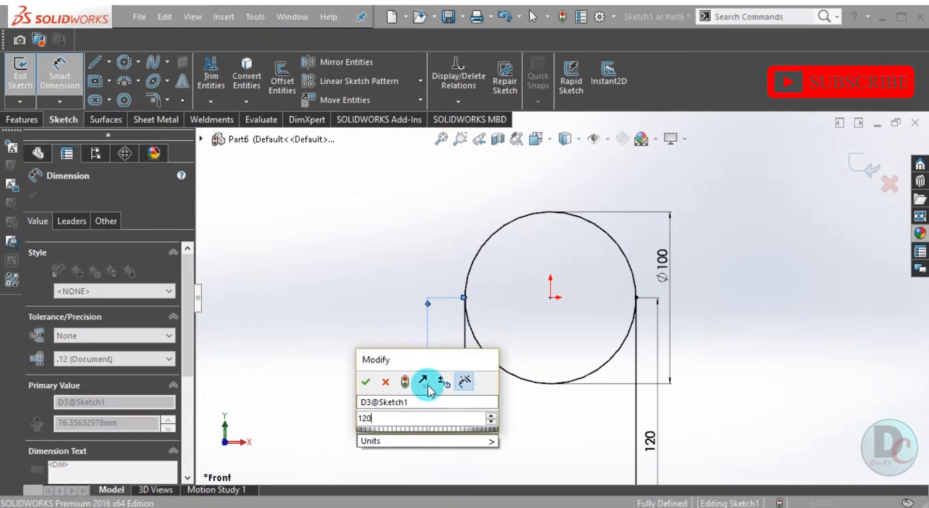
pyautogui.press('Return')
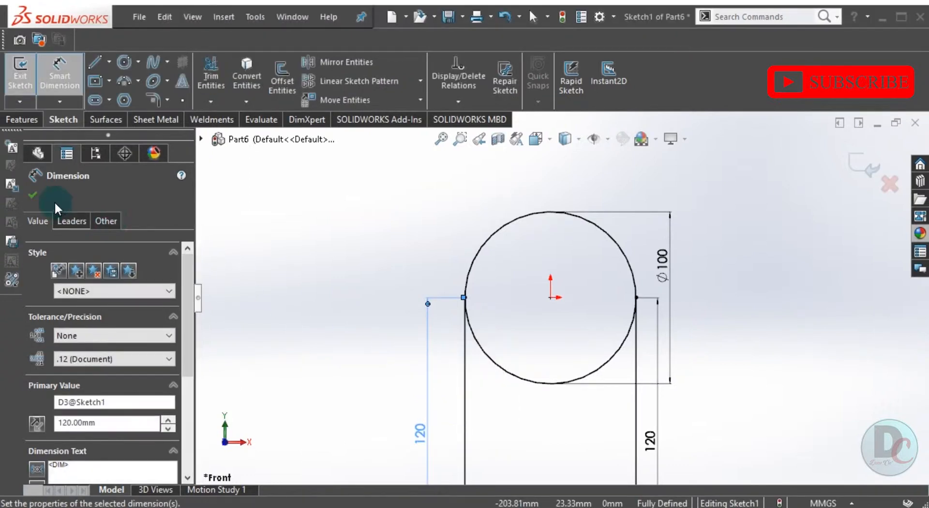
pyautogui.click(33, 195)
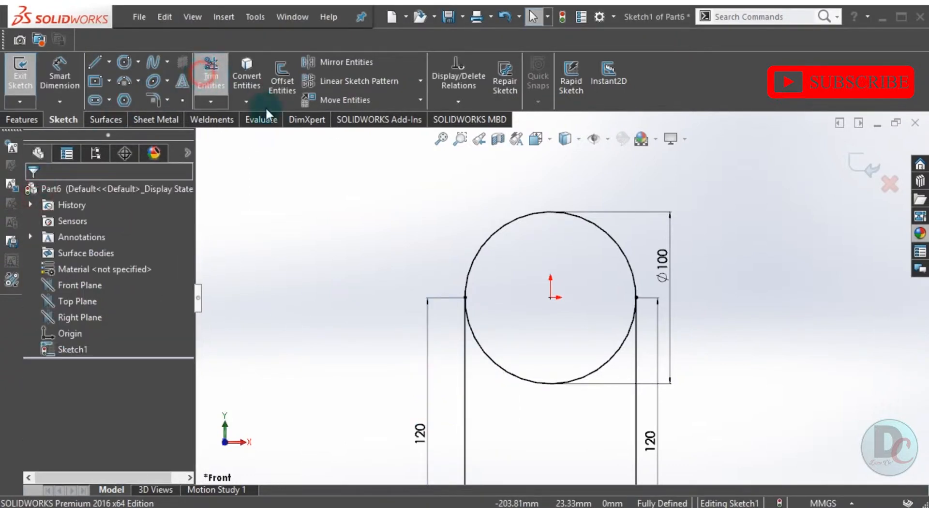
# - Trim away the lower half of the circle to leave an inverted U-shaped path, and exit the sketch
pyautogui.click(208, 75)
pyautogui.moveTo(507, 322); pyautogui.dragTo(527, 397)
pyautogui.scroll(2, 526, 397)
pyautogui.scroll(-1, 542, 449)
pyautogui.click(879, 180)
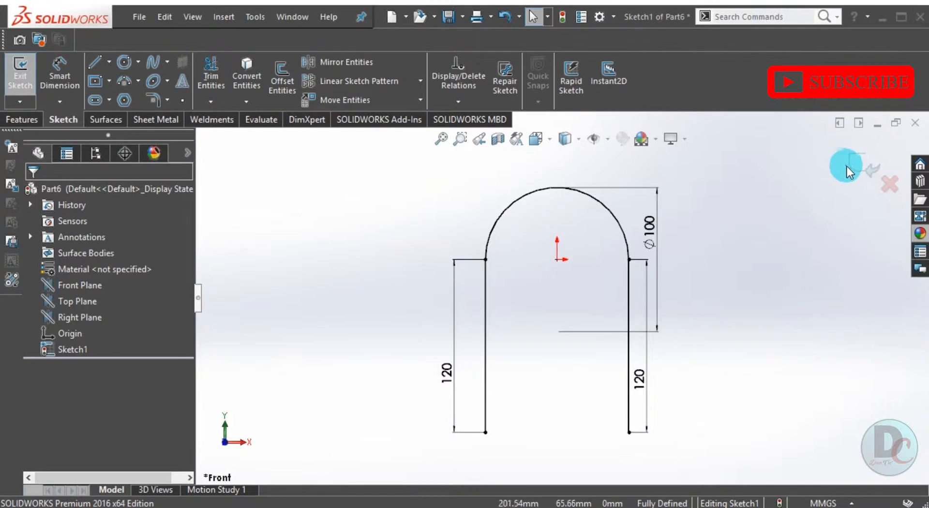
pyautogui.click(851, 170)
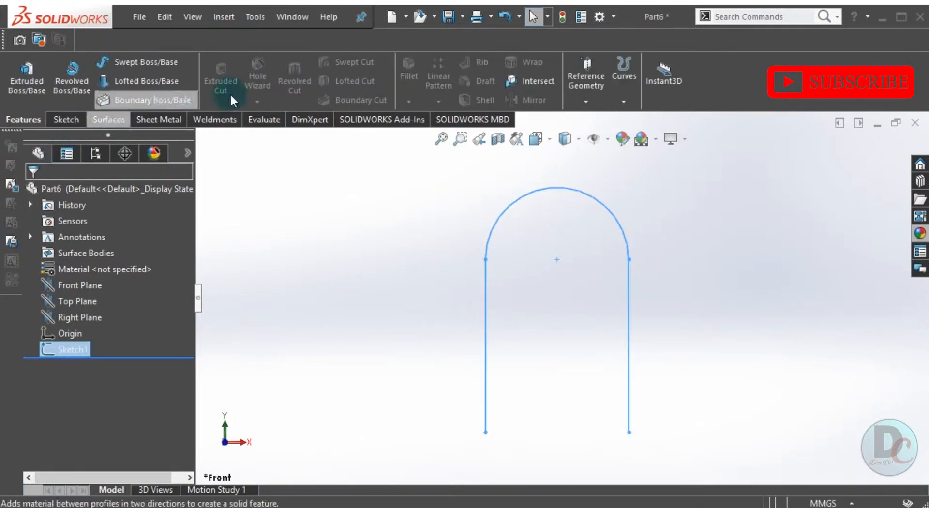
# - Create a reference plane through the lower endpoint of the left vertical line, perpendicular to that line
pyautogui.click(584, 77)
pyautogui.click(600, 119)
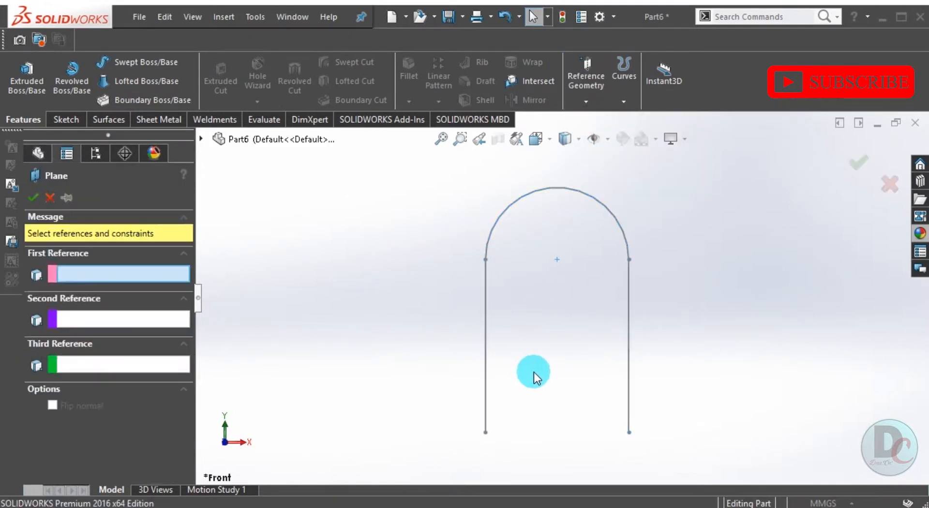
pyautogui.click(485, 433)
pyautogui.click(485, 412)
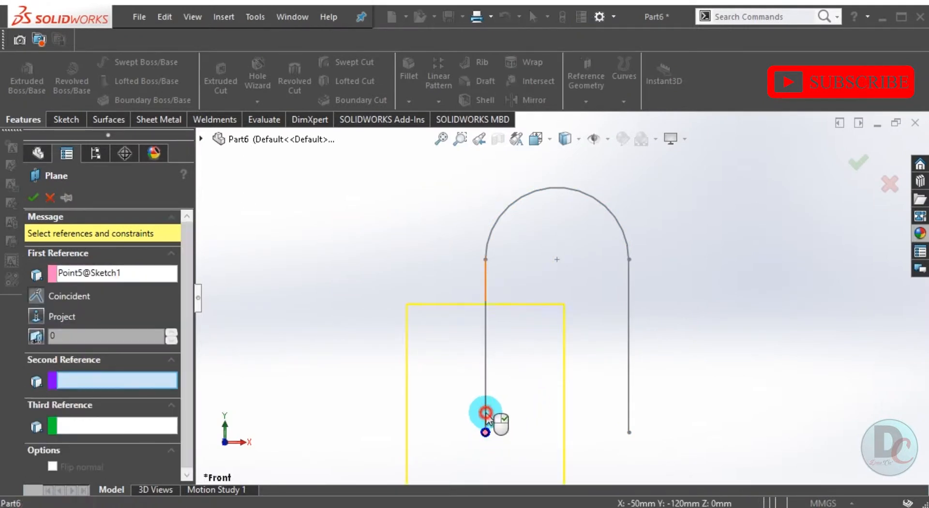
pyautogui.click(30, 196)
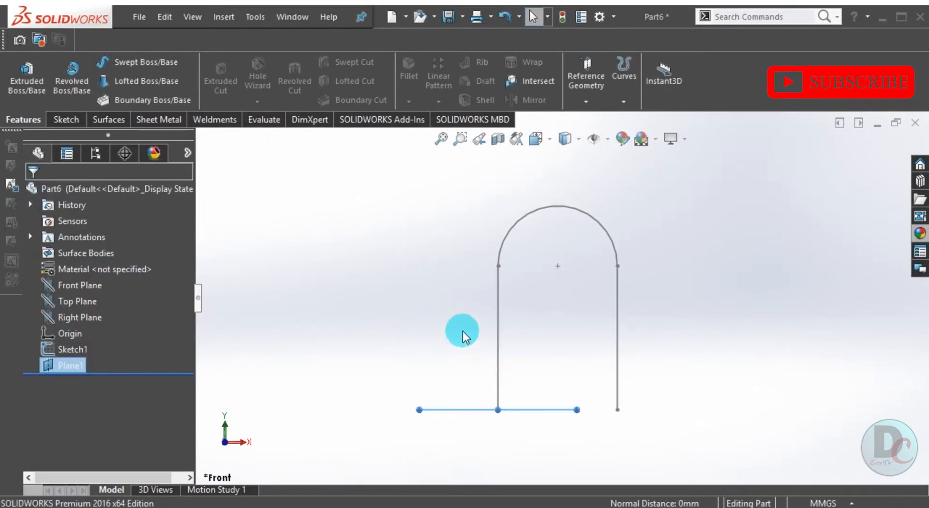
# - Start a sketch on the new reference plane and draw a circle about 15 mm in diameter centred on the left line's endpoint
pyautogui.moveTo(462, 331); pyautogui.dragTo(465, 308, button='middle')
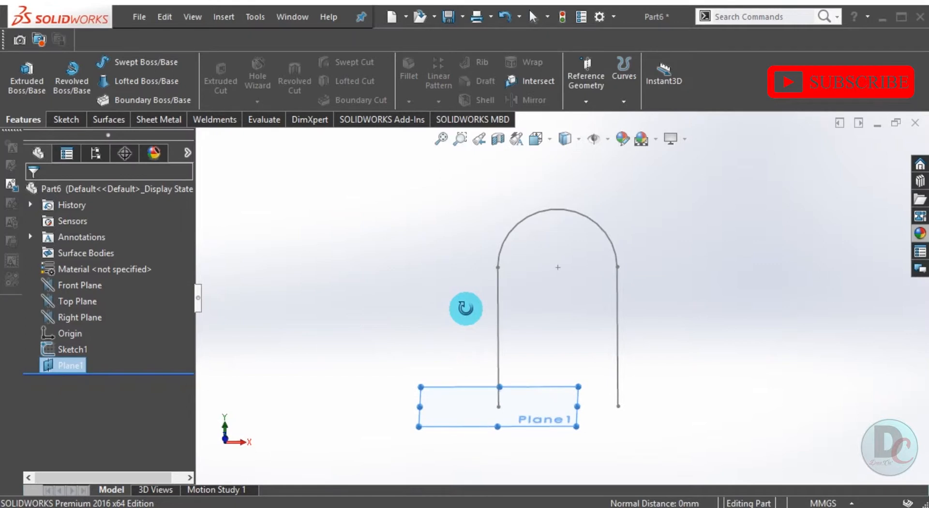
pyautogui.rightClick(60, 368)
pyautogui.click(71, 224)
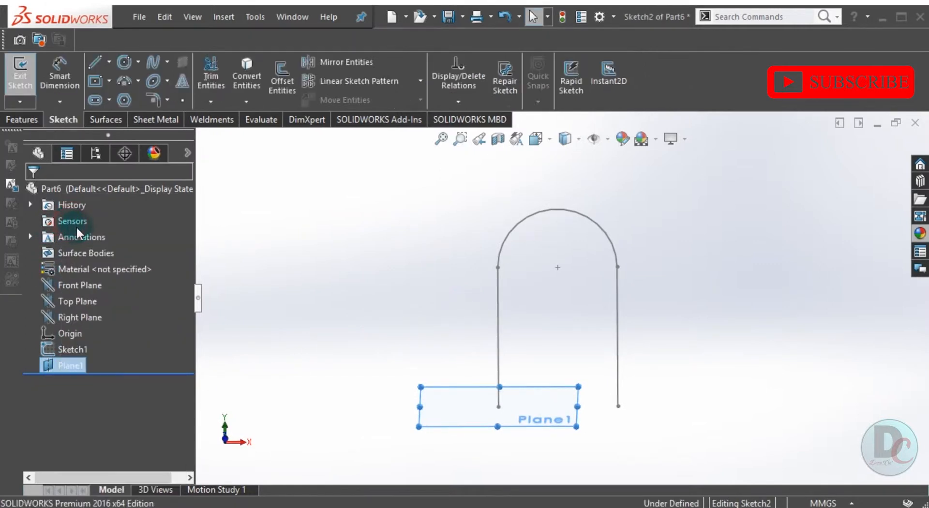
pyautogui.moveTo(436, 390); pyautogui.dragTo(493, 217, button='middle')
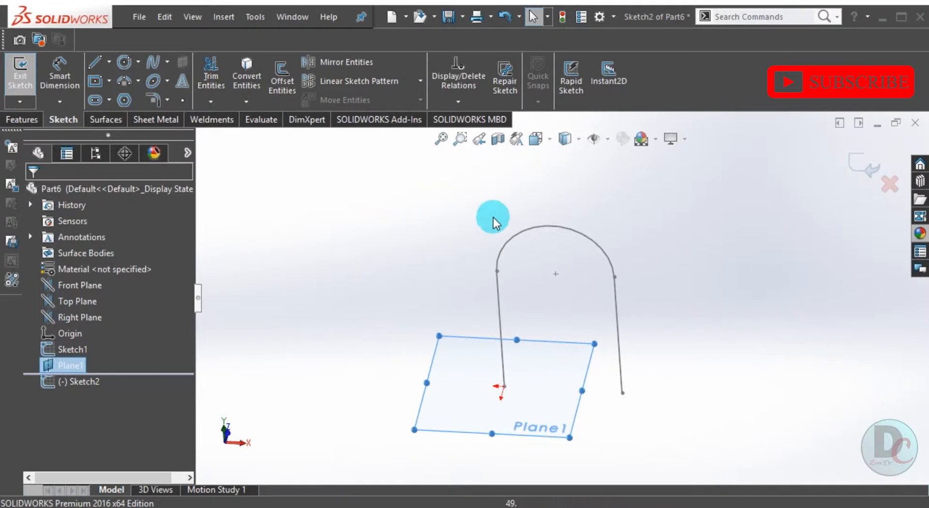
pyautogui.click(536, 139)
pyautogui.click(541, 376)
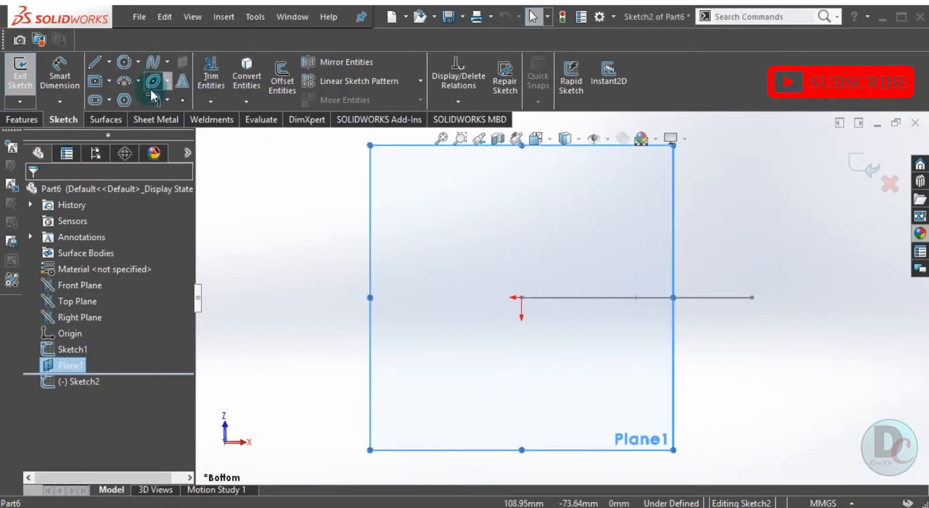
pyautogui.click(122, 63)
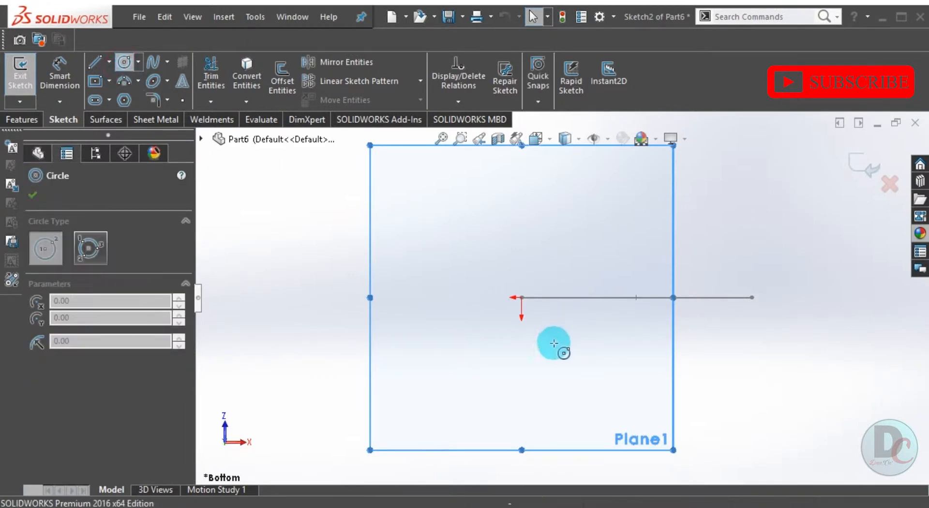
pyautogui.scroll(-2, 554, 348)
pyautogui.moveTo(515, 285); pyautogui.dragTo(531, 299)
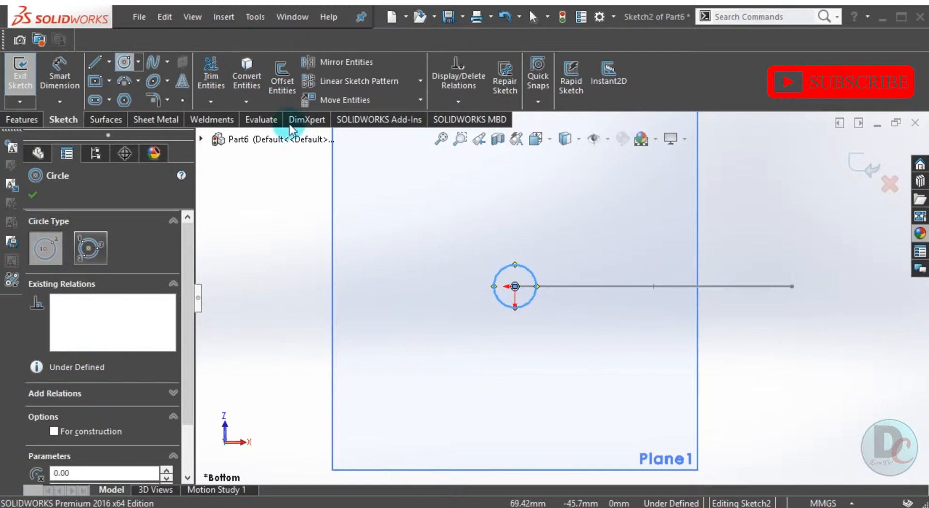
# - Dimension the profile circle's diameter as 10 mm and finish dimensioning
pyautogui.click(52, 92)
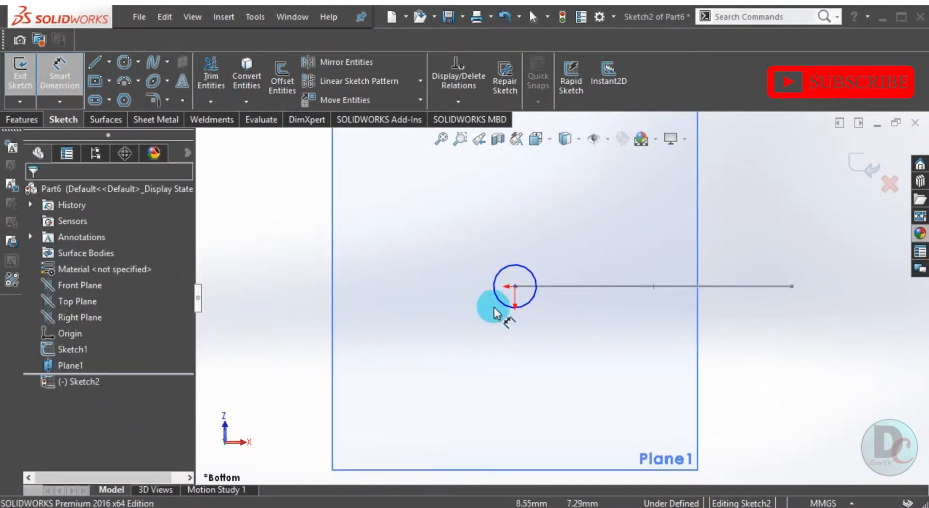
pyautogui.click(490, 325)
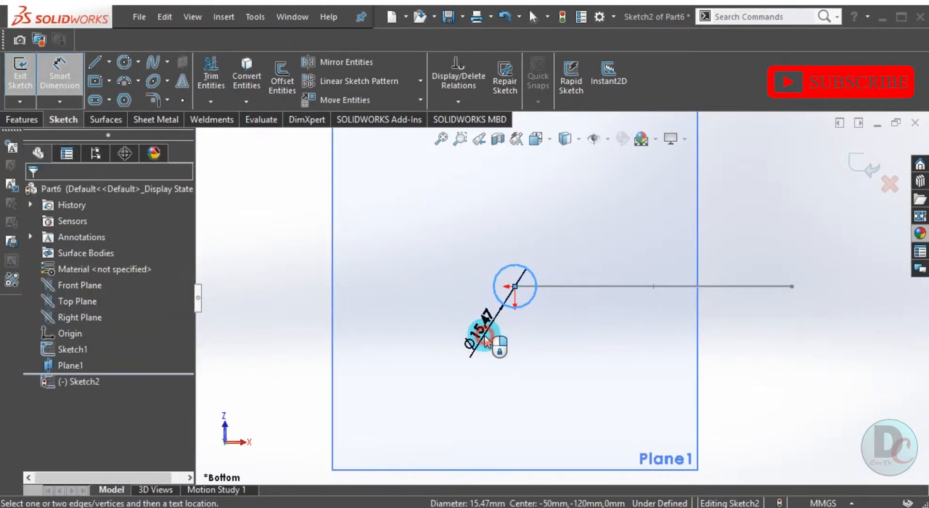
pyautogui.click(493, 342)
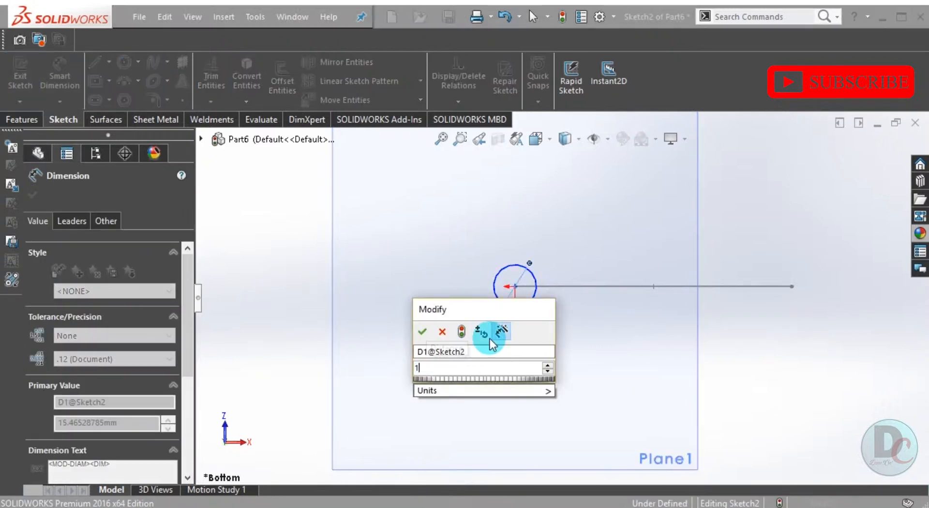
pyautogui.write('10')
pyautogui.press('Return')
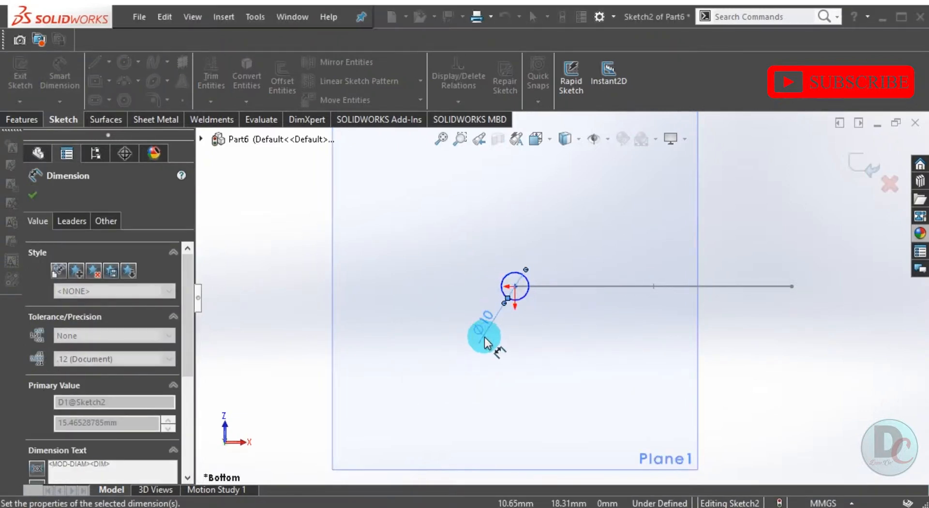
pyautogui.click(33, 194)
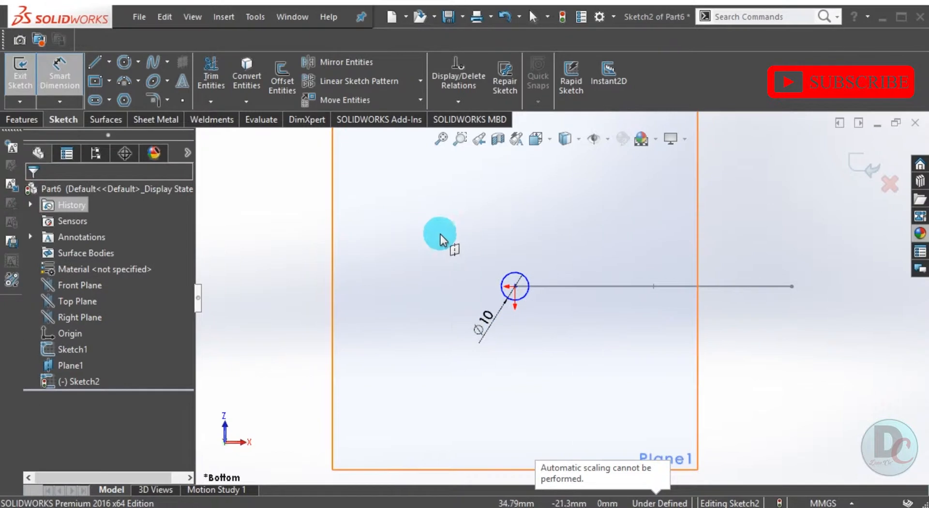
pyautogui.press('Escape')
# - Create a swept boss using the 10 mm circle as the profile and the U-shaped sketch as the path
pyautogui.moveTo(560, 210)
pyautogui.mouseDown(button='middle')
pyautogui.moveTo(543, 286)
pyautogui.moveTo(291, 233)
pyautogui.mouseUp(button='middle')
pyautogui.click(27, 124)
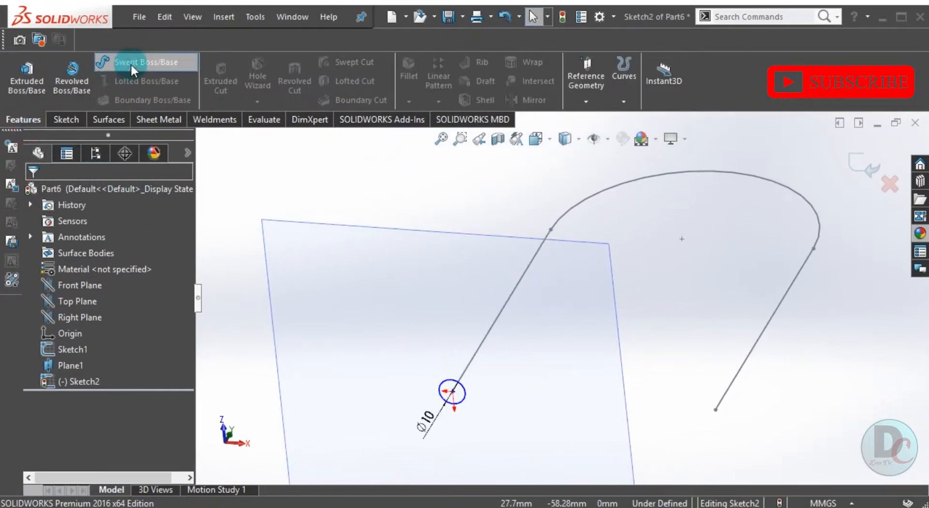
pyautogui.click(144, 68)
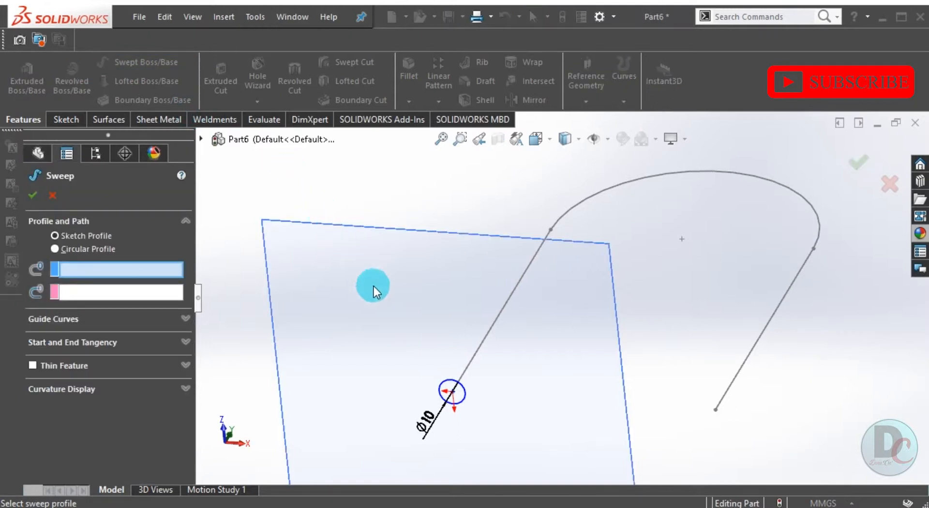
pyautogui.click(454, 384)
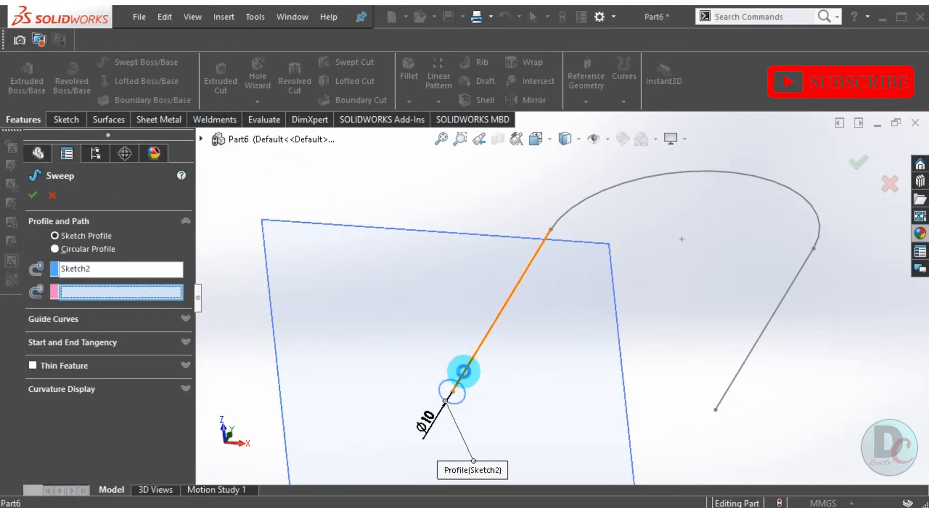
pyautogui.click(463, 372)
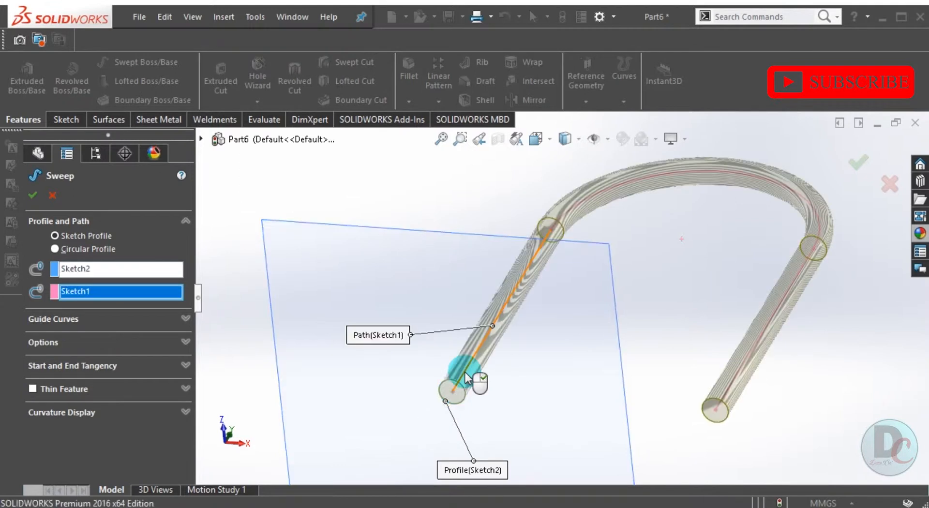
pyautogui.click(33, 195)
# - Chamfer the end edges of both legs with a distance of 1 mm at 45 degrees
pyautogui.moveTo(435, 326); pyautogui.dragTo(426, 360, button='middle')
pyautogui.click(418, 103)
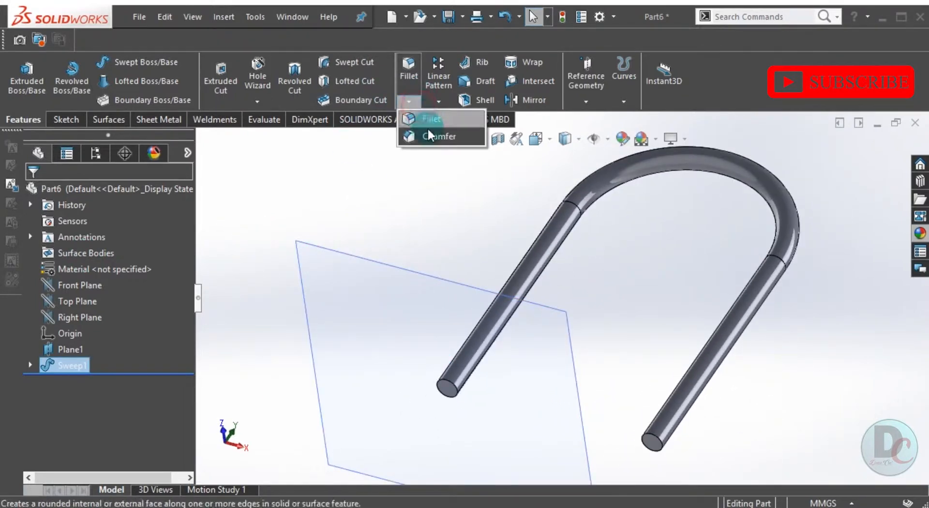
pyautogui.click(446, 132)
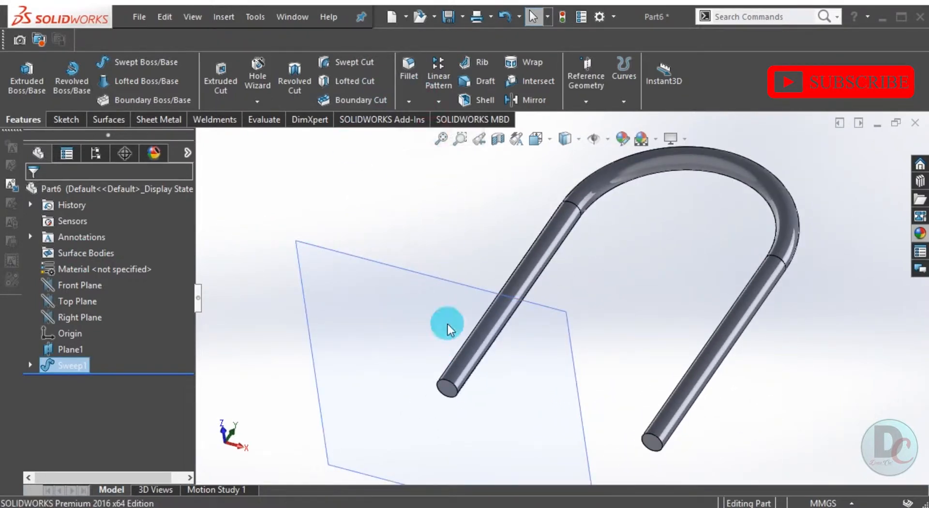
pyautogui.click(440, 382)
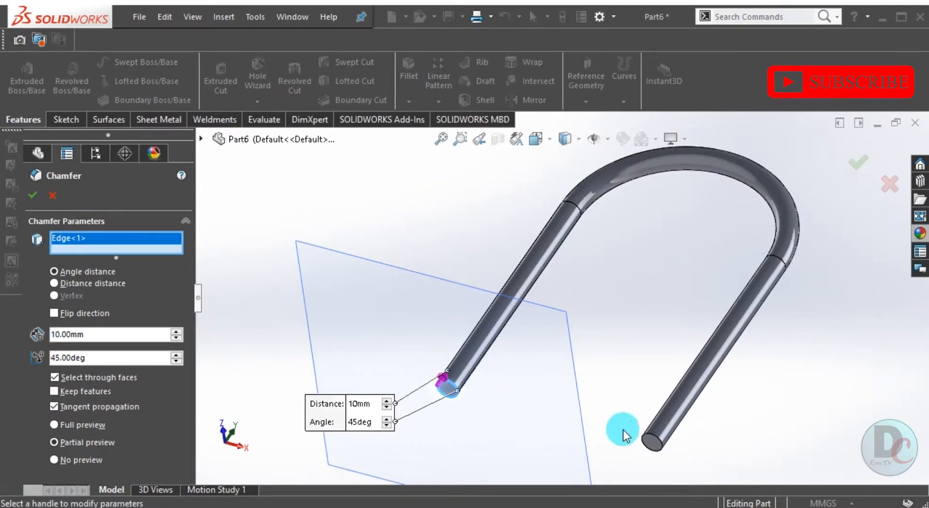
pyautogui.click(663, 443)
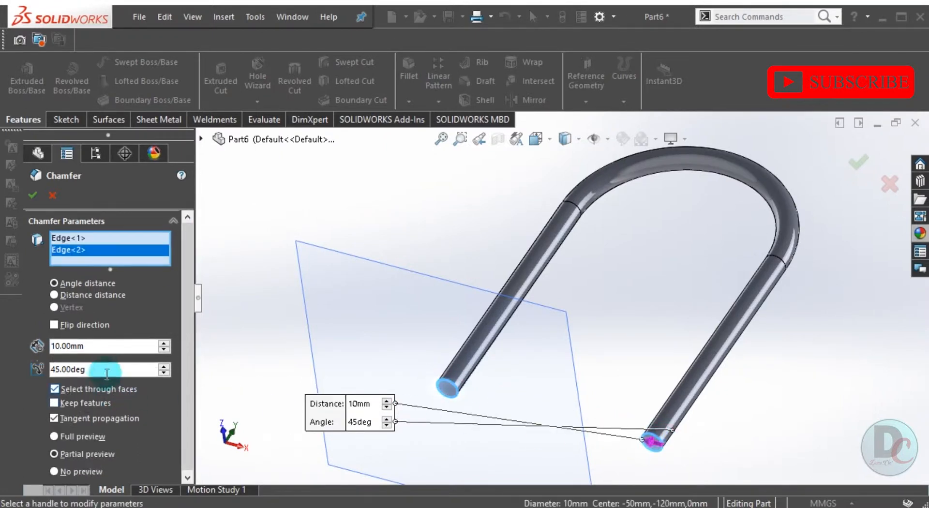
pyautogui.doubleClick(97, 349)
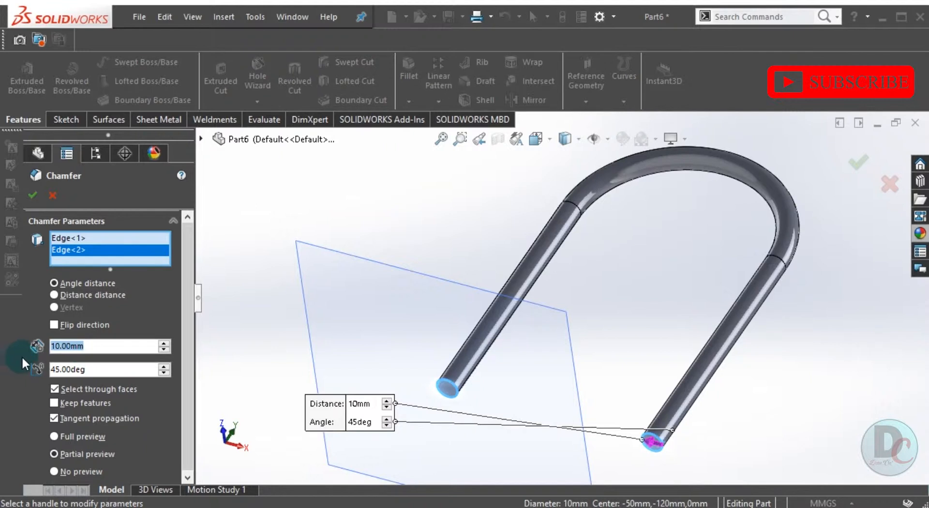
pyautogui.write('1')
pyautogui.press('Return')
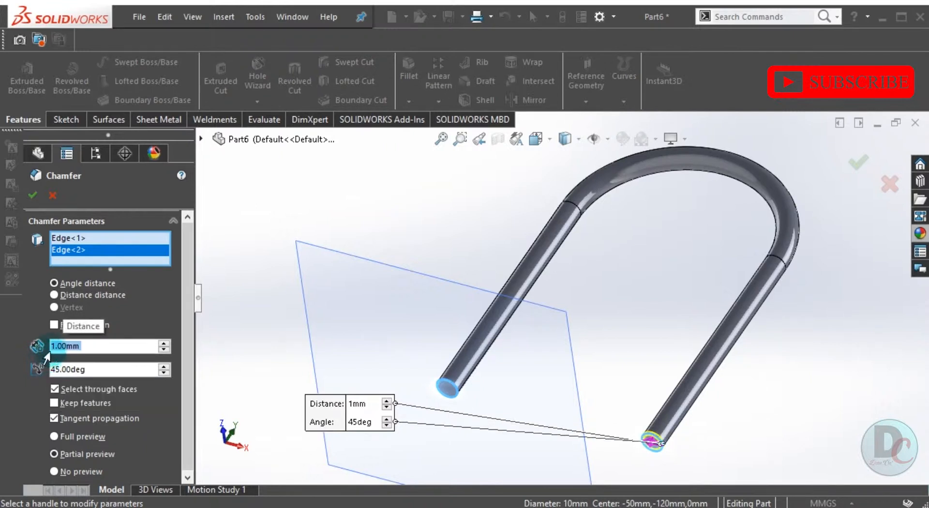
pyautogui.click(30, 194)
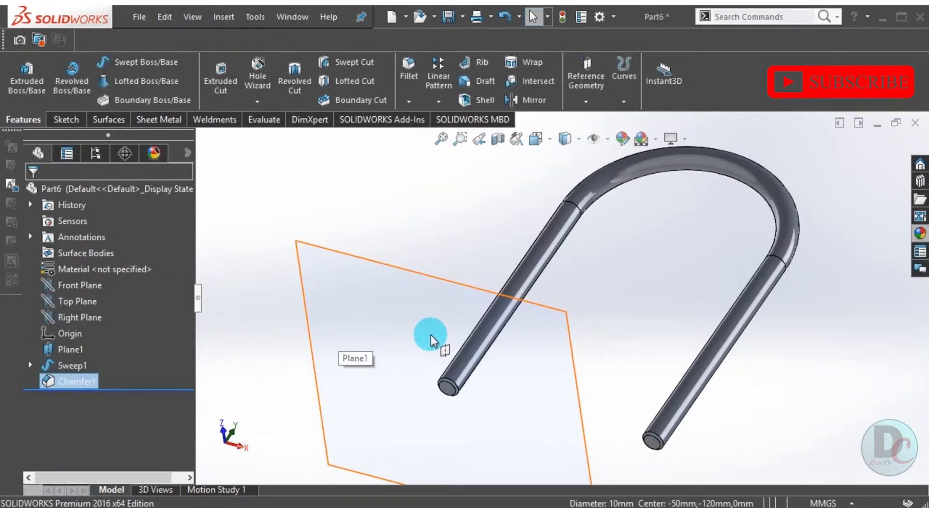
# - Start a thread feature on the circular end edge of the left leg, picking the leg's end face as start location
pyautogui.moveTo(429, 335); pyautogui.dragTo(444, 362, button='middle')
pyautogui.scroll(-3, 444, 362)
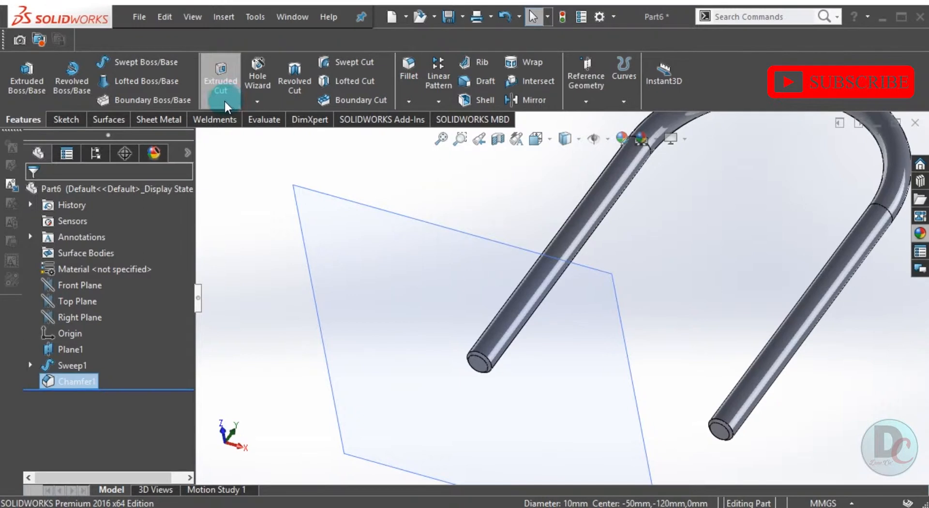
pyautogui.click(257, 103)
pyautogui.click(277, 136)
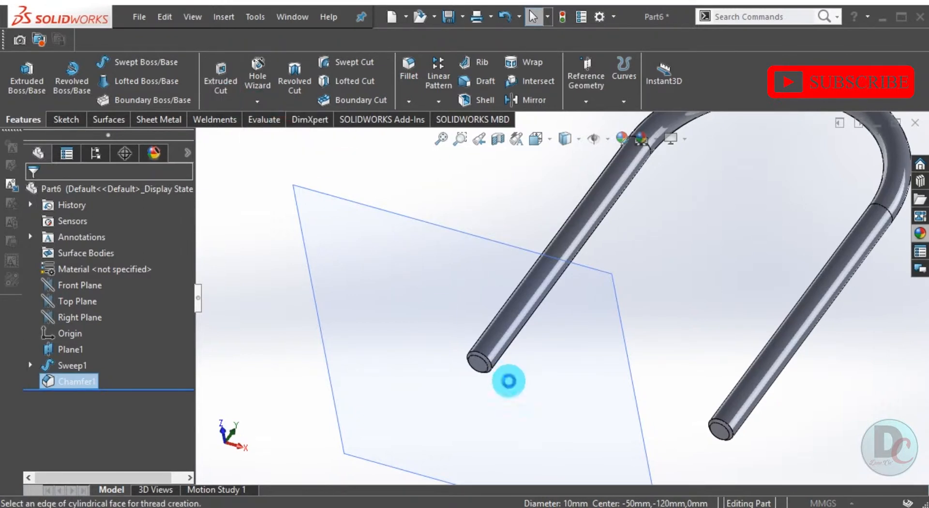
pyautogui.scroll(-1, 508, 380)
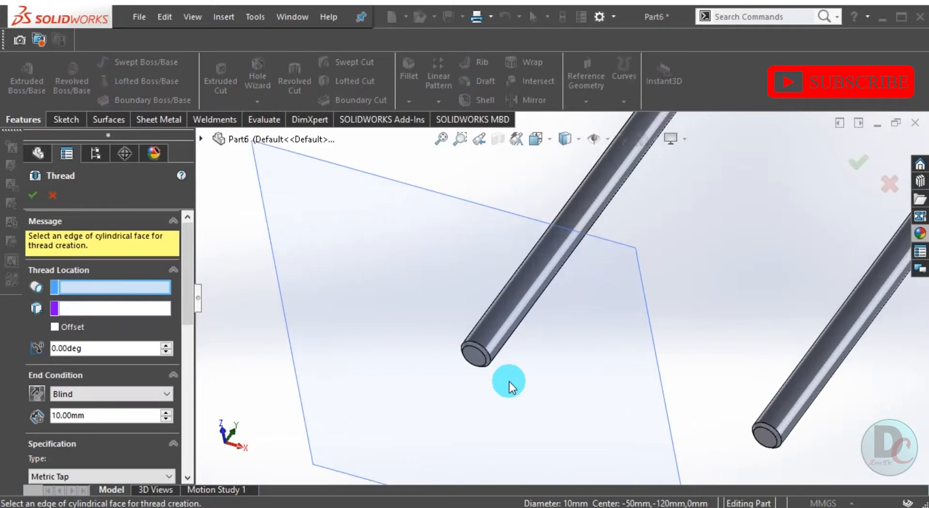
pyautogui.click(491, 361)
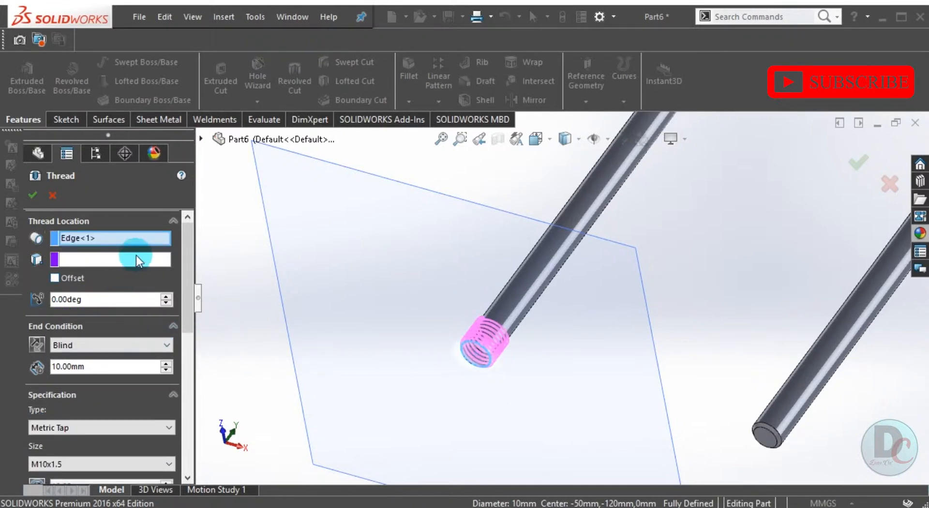
pyautogui.click(136, 256)
pyautogui.click(478, 353)
# - Set the left leg's thread to a blind depth of 50 mm, mirror its profile and create the M10x1.5 cut thread
pyautogui.moveTo(185, 291); pyautogui.dragTo(189, 322)
pyautogui.click(133, 289)
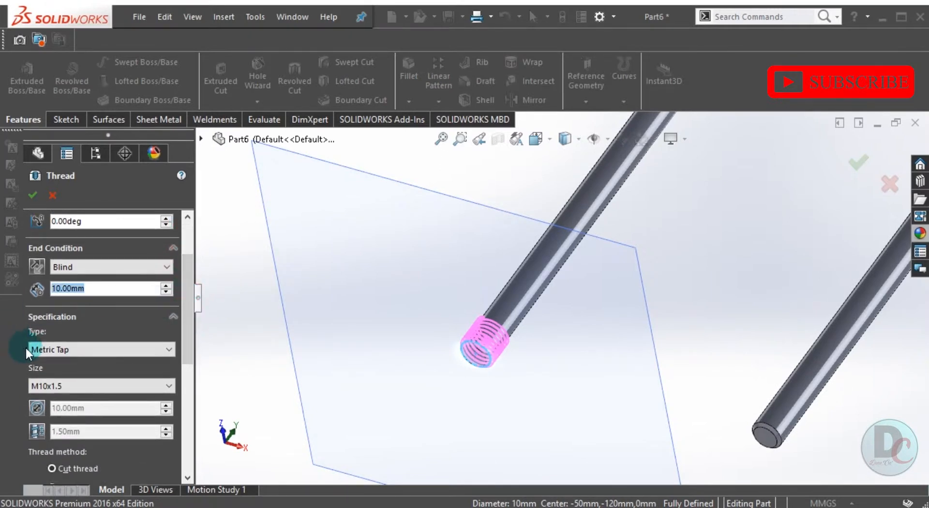
pyautogui.write('50')
pyautogui.press('Return')
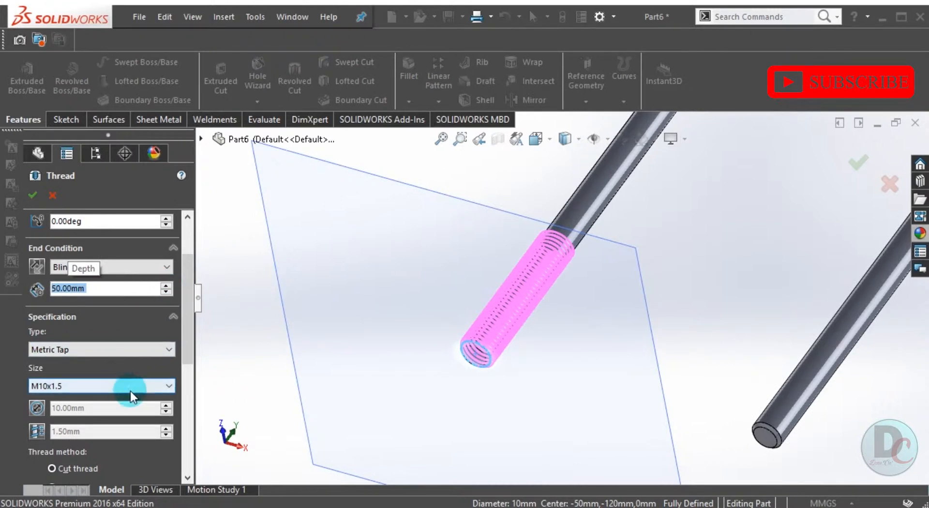
pyautogui.moveTo(189, 353); pyautogui.dragTo(188, 394)
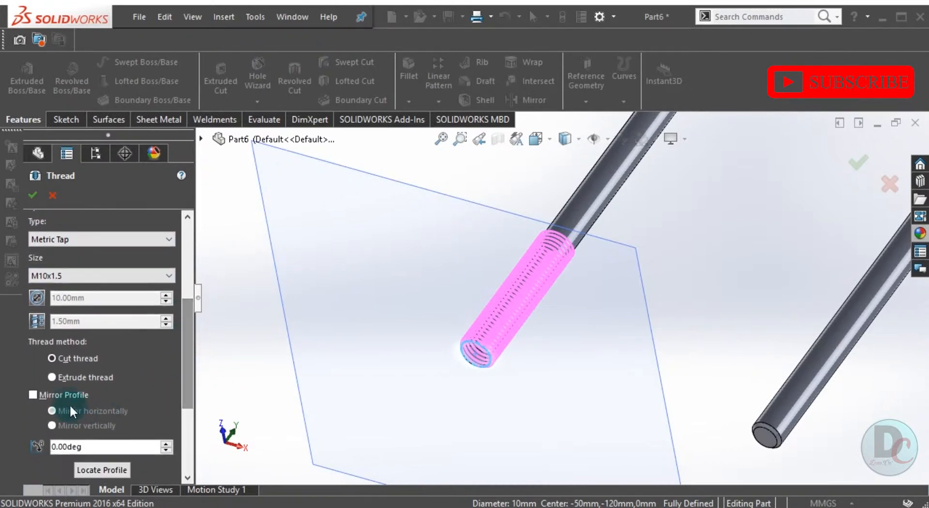
pyautogui.click(65, 395)
pyautogui.click(34, 194)
pyautogui.click(656, 276)
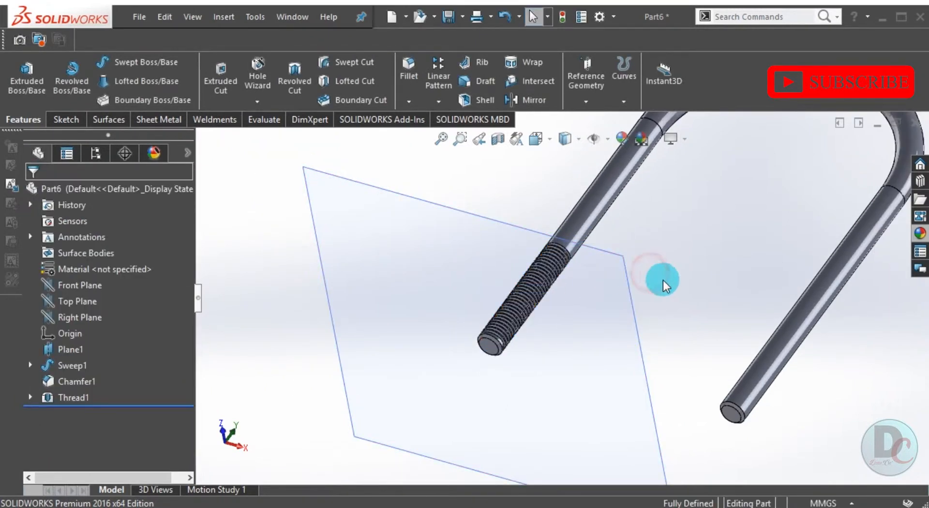
# - Cut an M10x1.5 thread with a blind depth of 50 mm and a mirrored profile from the right leg's end edge
pyautogui.scroll(1, 719, 302)
pyautogui.scroll(-1, 756, 361)
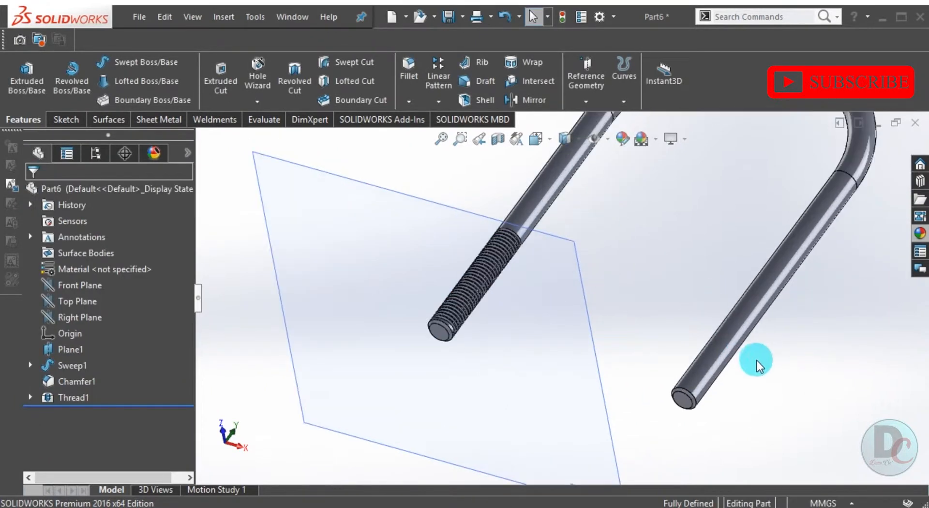
pyautogui.click(262, 103)
pyautogui.click(278, 136)
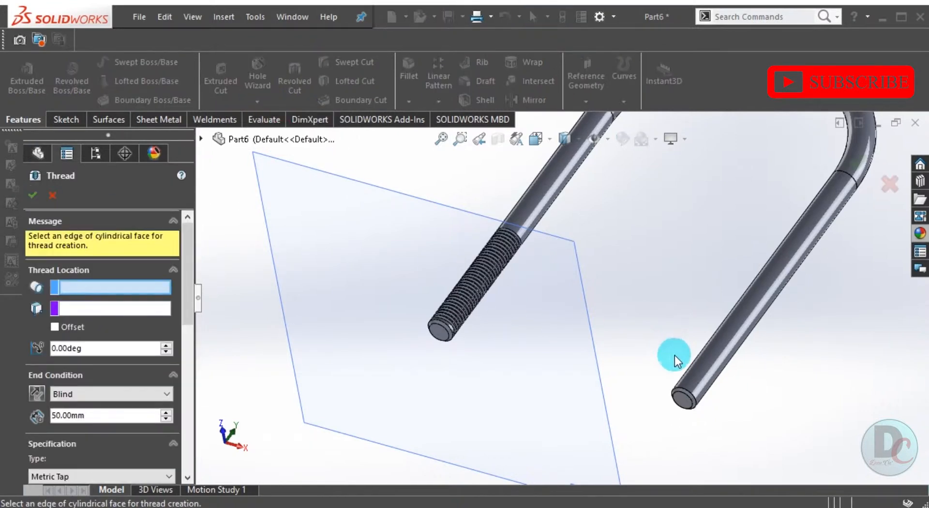
pyautogui.click(689, 393)
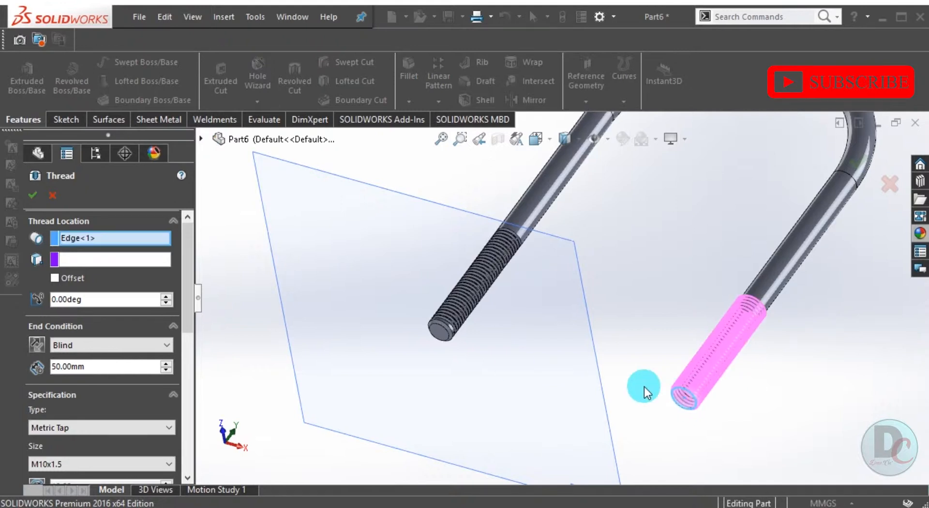
pyautogui.click(137, 262)
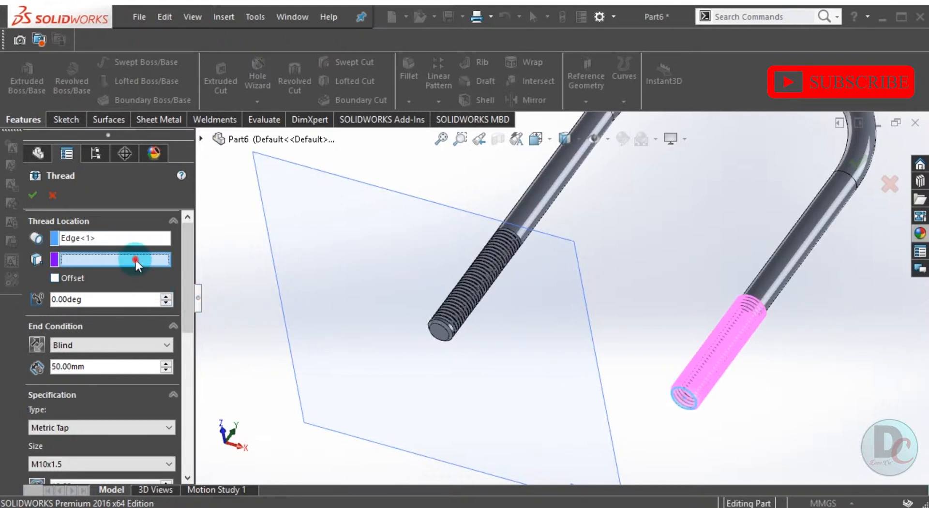
pyautogui.click(683, 406)
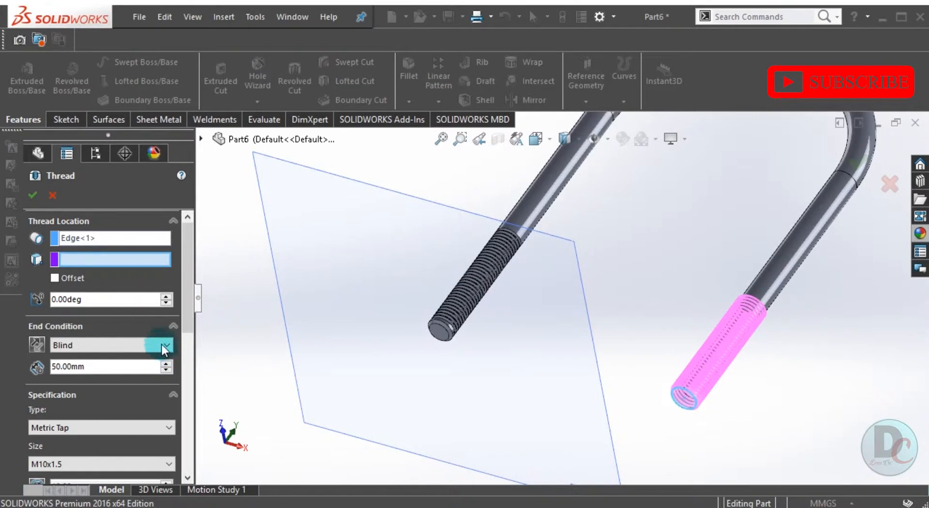
pyautogui.moveTo(185, 322); pyautogui.dragTo(186, 392)
pyautogui.click(70, 417)
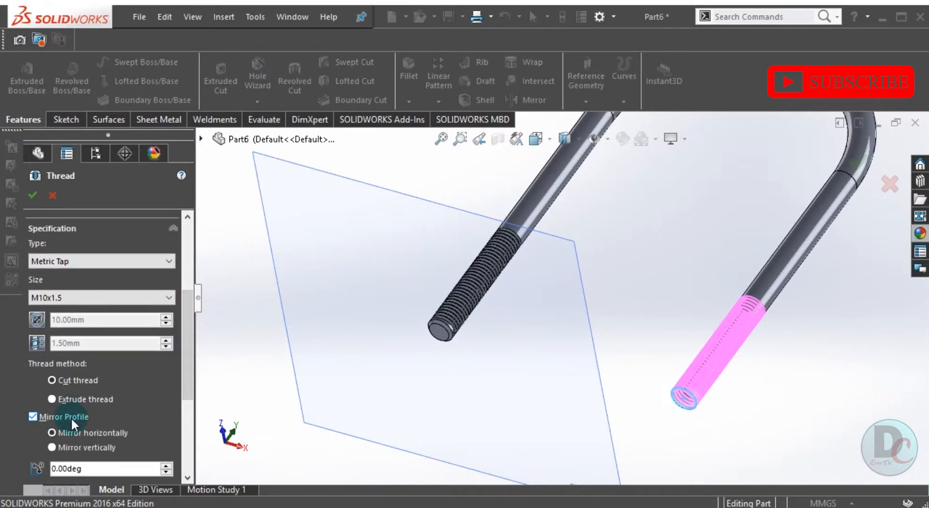
pyautogui.click(29, 194)
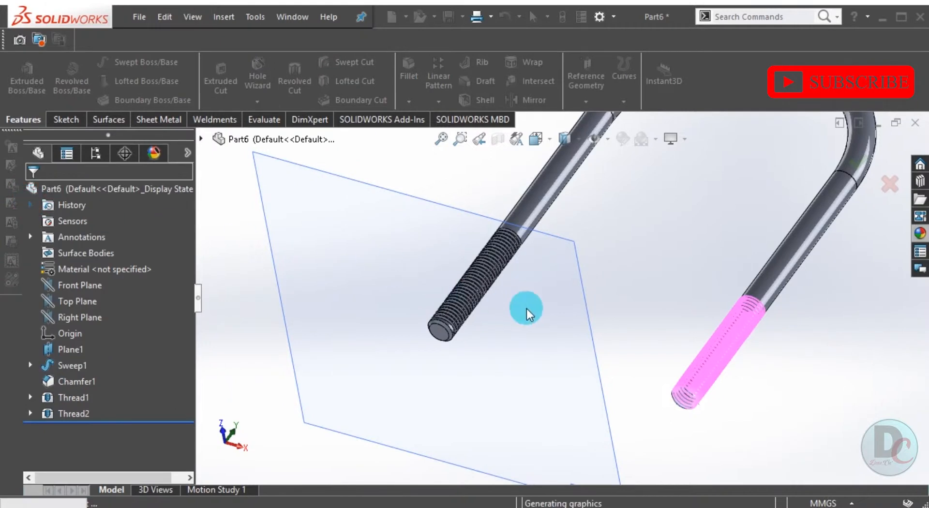
# - Hide the reference plane at the end of the left leg
pyautogui.scroll(3, 544, 311)
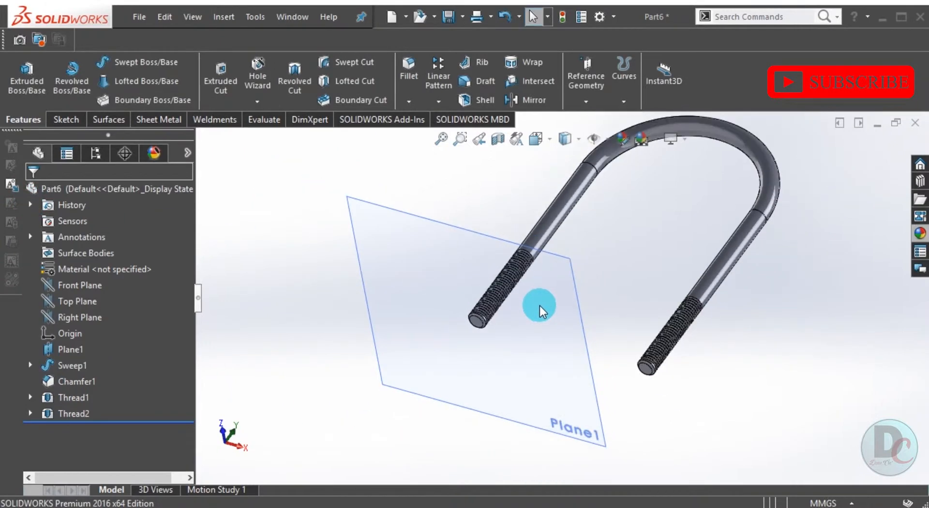
pyautogui.rightClick(57, 353)
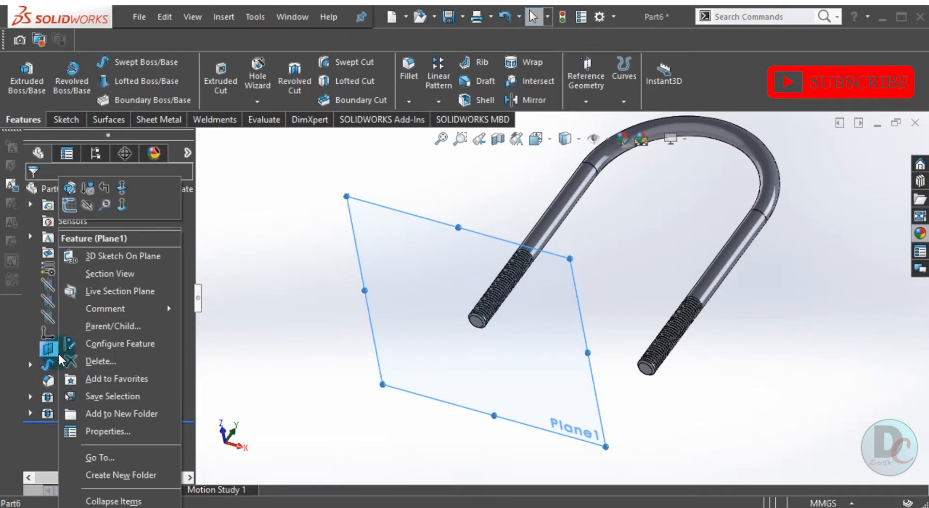
pyautogui.click(81, 206)
pyautogui.scroll(2, 547, 289)
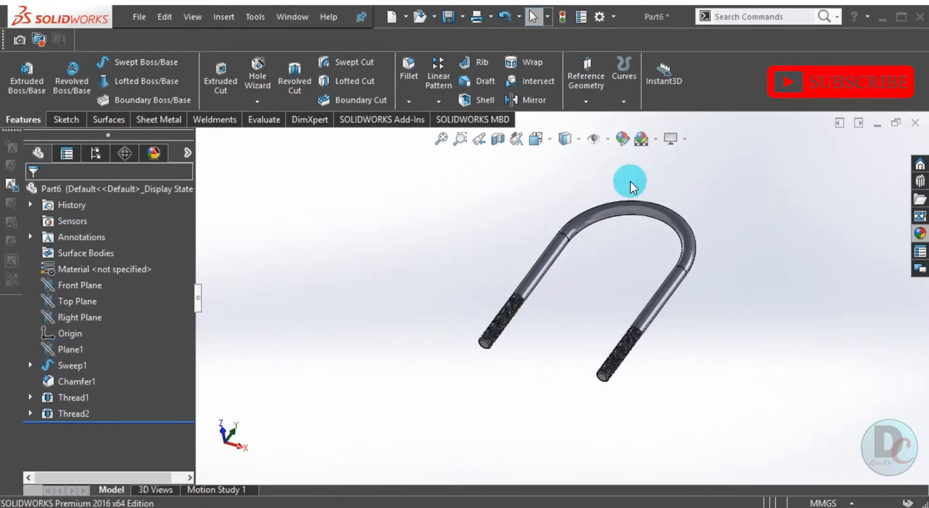
pyautogui.scroll(-1, 631, 182)
pyautogui.moveTo(626, 254); pyautogui.dragTo(610, 282, button='middle')
pyautogui.moveTo(557, 290); pyautogui.dragTo(669, 306, button='middle')
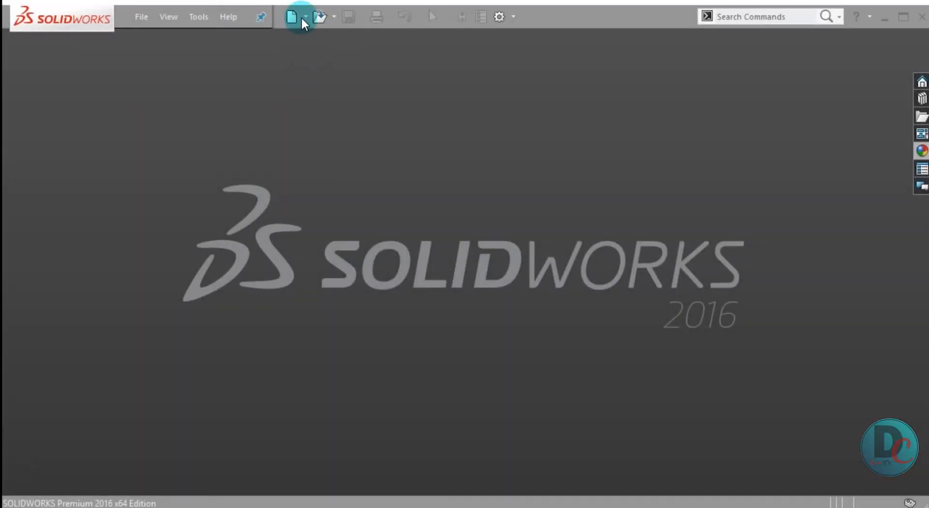
# - Create a new assembly and place the Base part from the U-Bolt folder as its first component
pyautogui.click(297, 17)
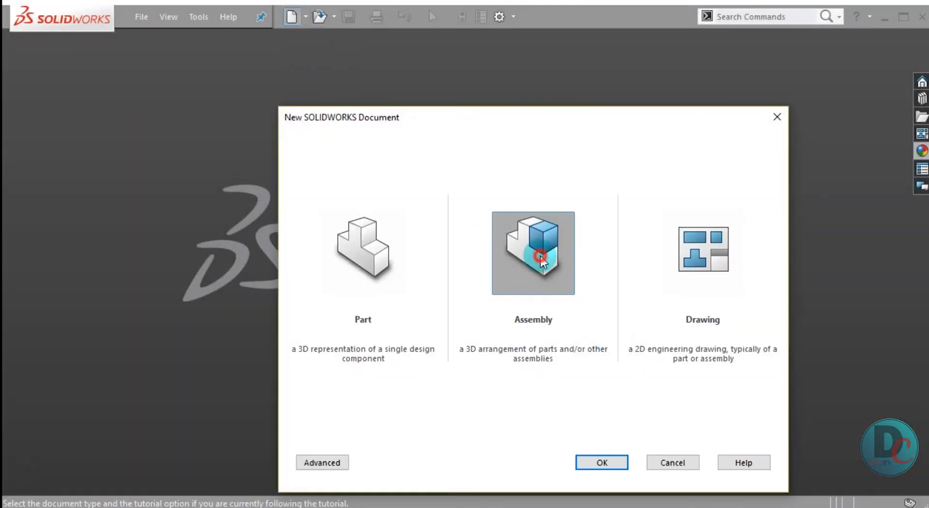
pyautogui.click(602, 460)
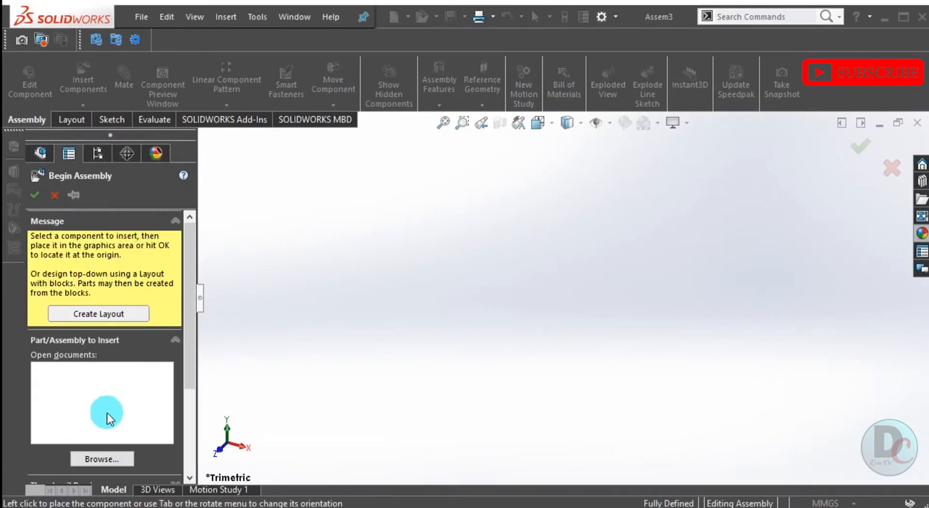
pyautogui.click(112, 456)
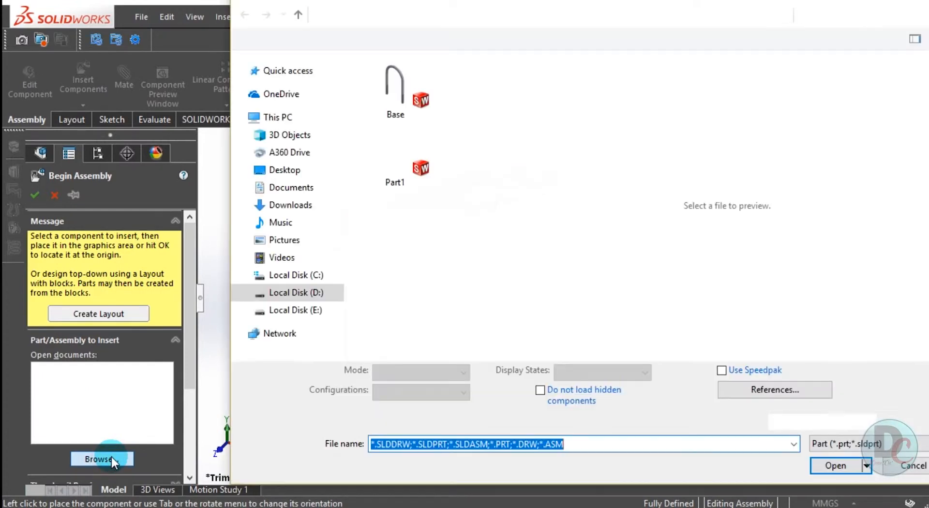
pyautogui.click(394, 80)
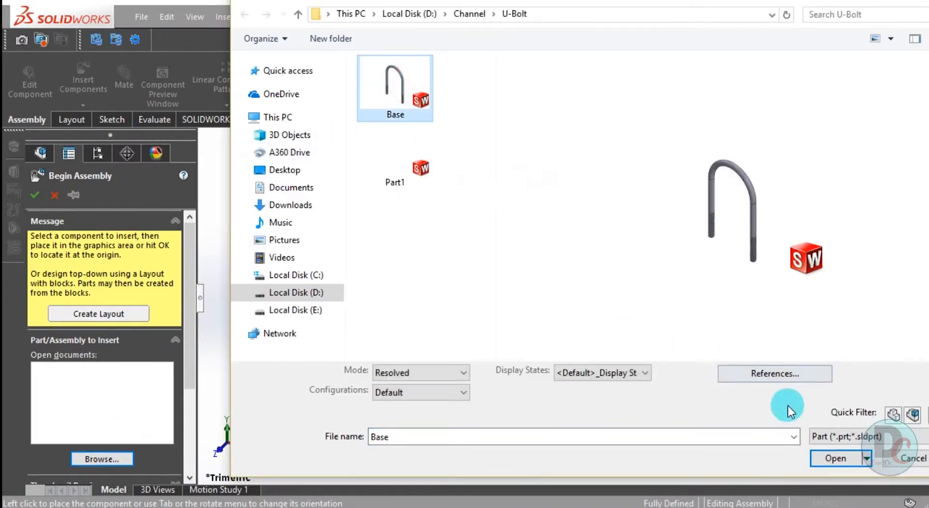
pyautogui.click(856, 459)
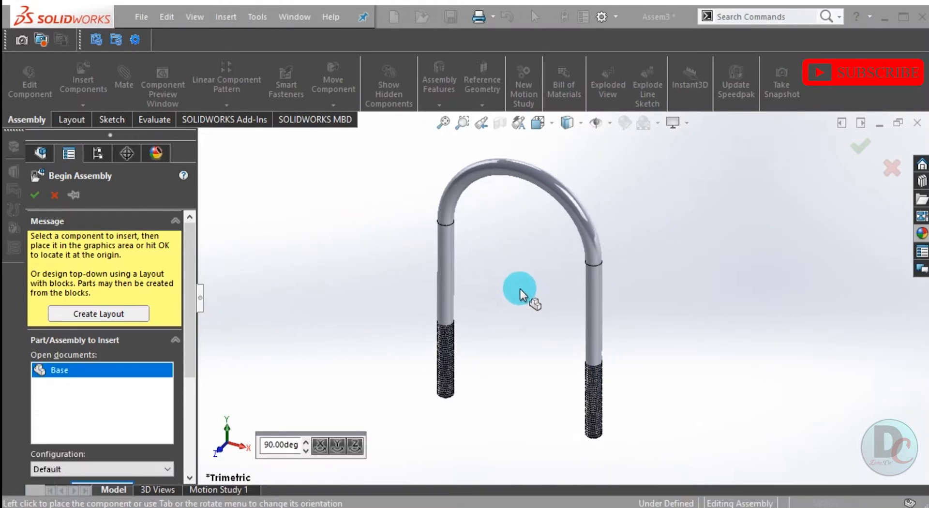
pyautogui.click(538, 292)
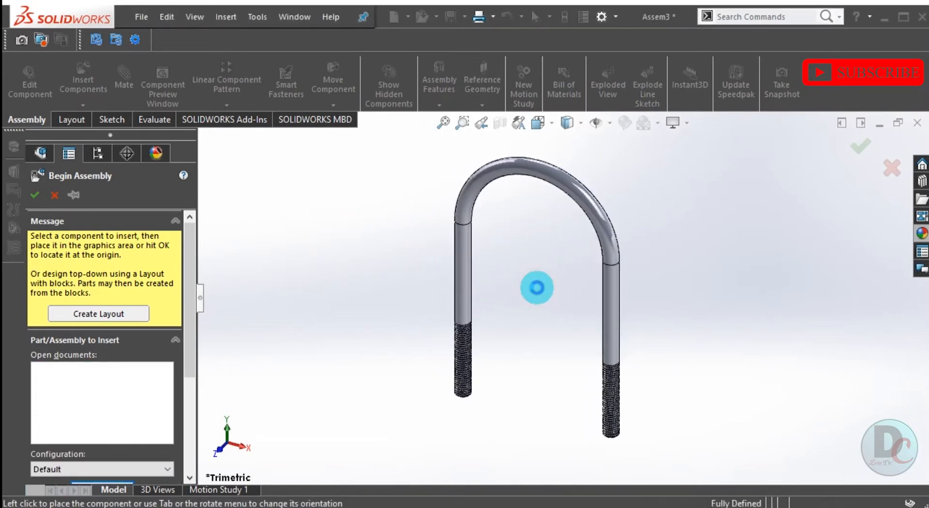
pyautogui.scroll(1, 536, 271)
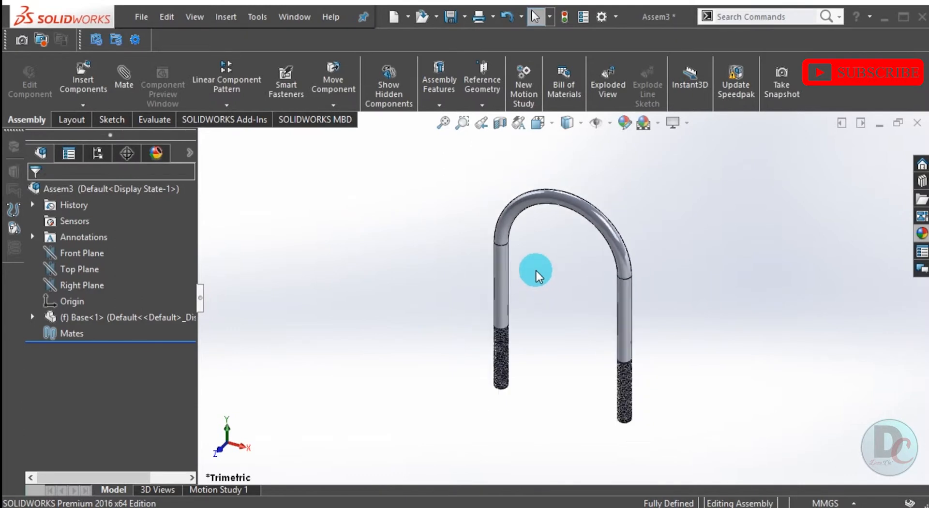
# - Try to rotate the U-bolt component with Rotate Component in Free Drag mode
pyautogui.click(327, 106)
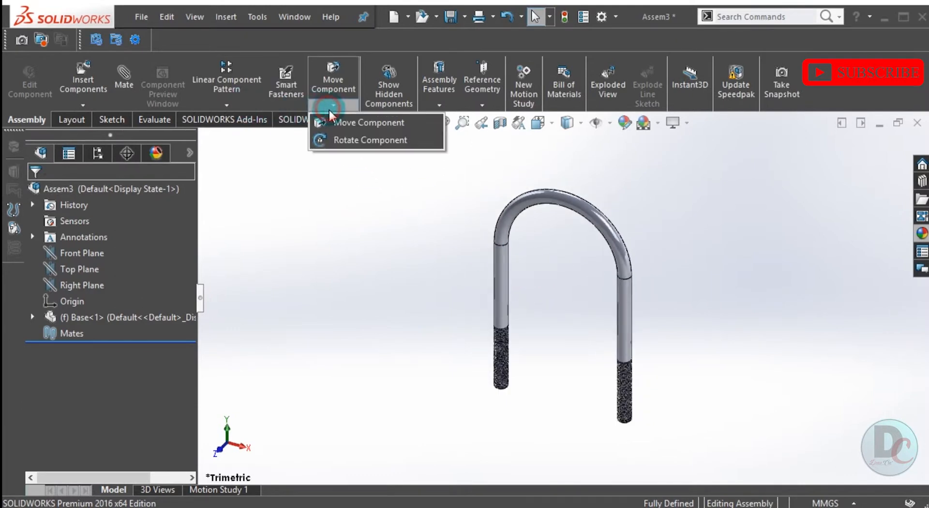
pyautogui.click(338, 143)
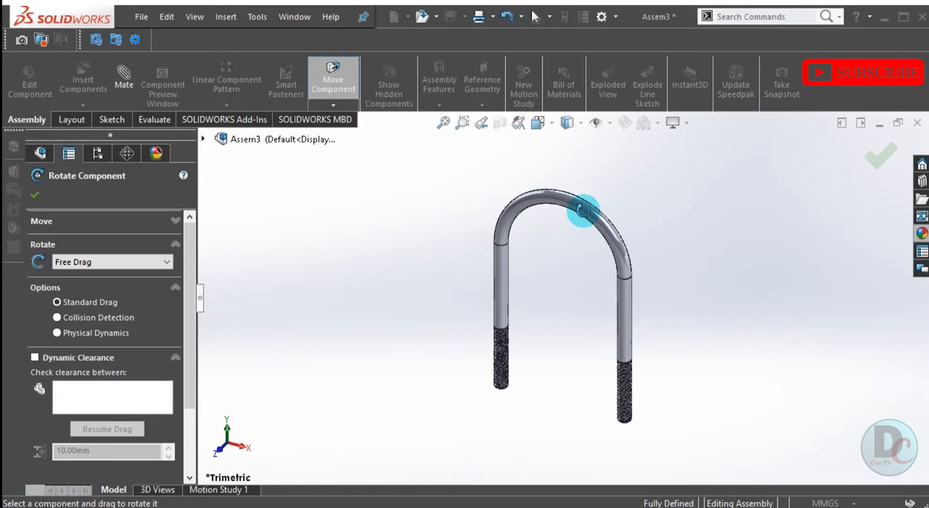
pyautogui.moveTo(597, 197); pyautogui.dragTo(641, 194)
pyautogui.moveTo(597, 222); pyautogui.dragTo(598, 255)
pyautogui.moveTo(598, 255); pyautogui.dragTo(614, 127, button='middle')
pyautogui.moveTo(596, 377); pyautogui.dragTo(572, 397, button='middle')
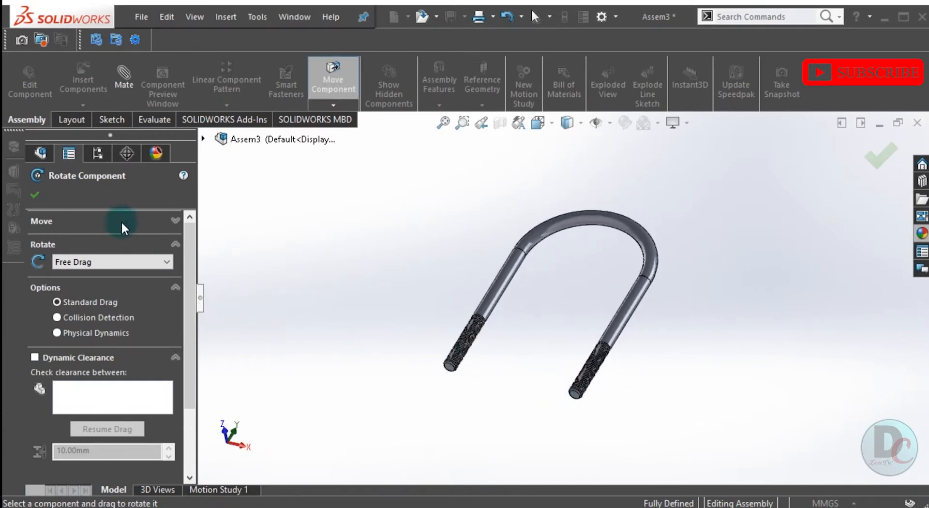
pyautogui.click(35, 196)
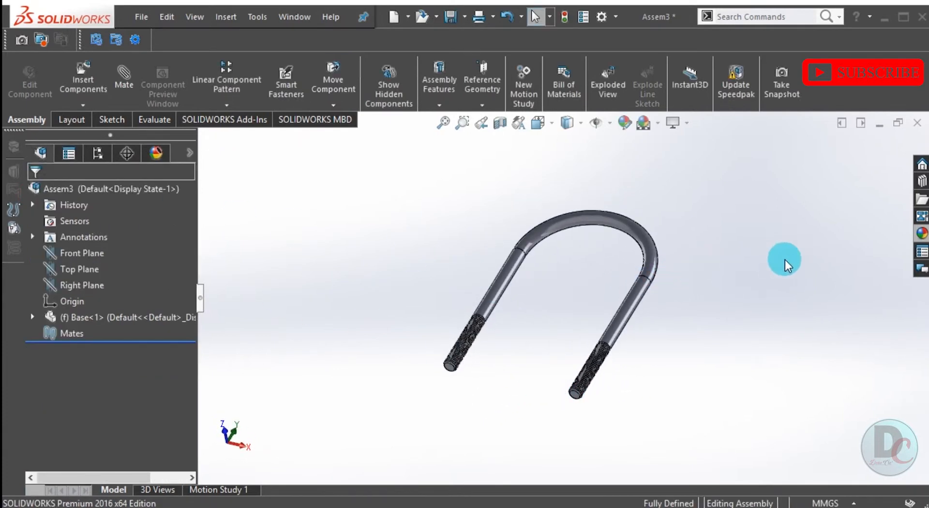
# - Open the ISO Hex Nuts category under Nuts in the Design Library's Toolbox
pyautogui.click(921, 182)
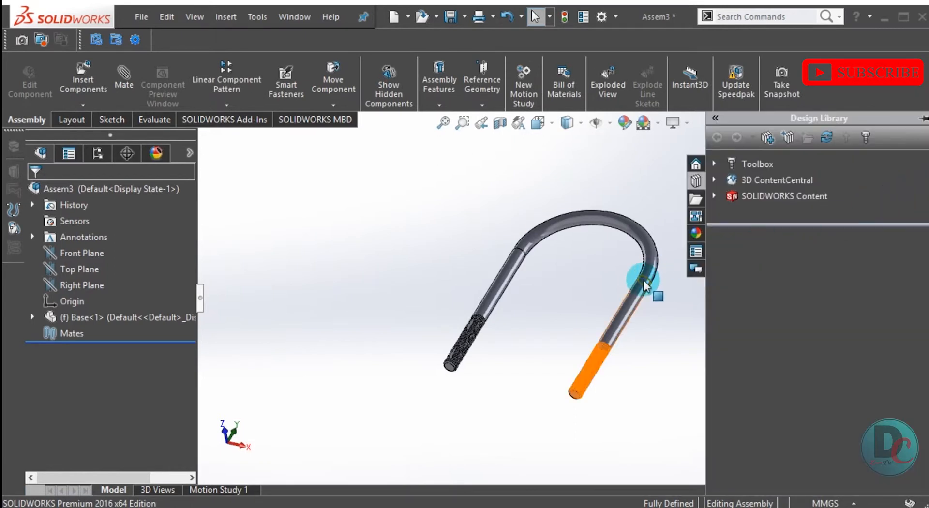
pyautogui.scroll(1, 643, 280)
pyautogui.scroll(-1, 665, 277)
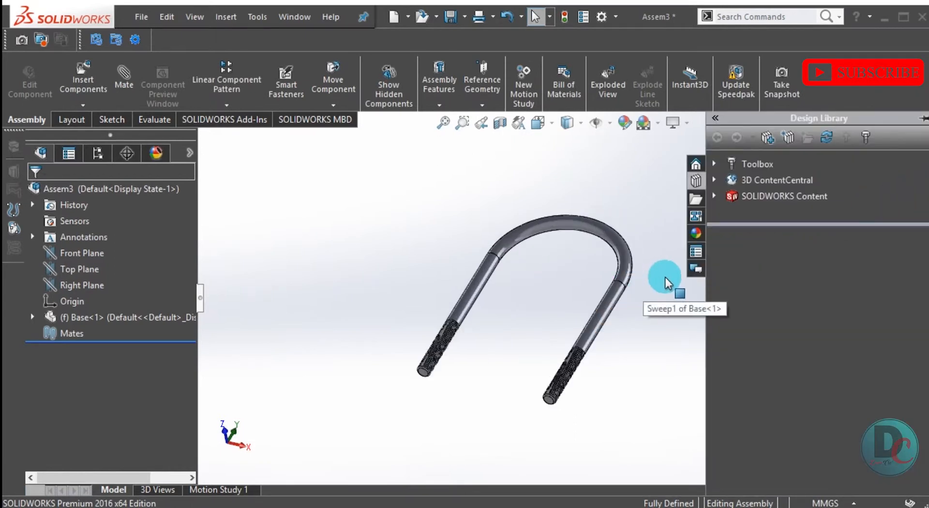
pyautogui.click(711, 163)
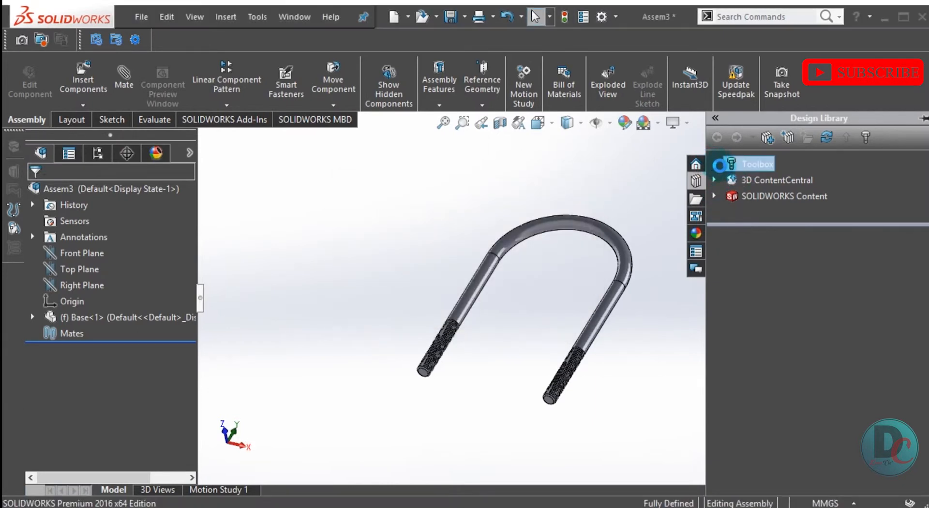
pyautogui.scroll(-2, 780, 378)
pyautogui.scroll(-3, 782, 381)
pyautogui.doubleClick(812, 417)
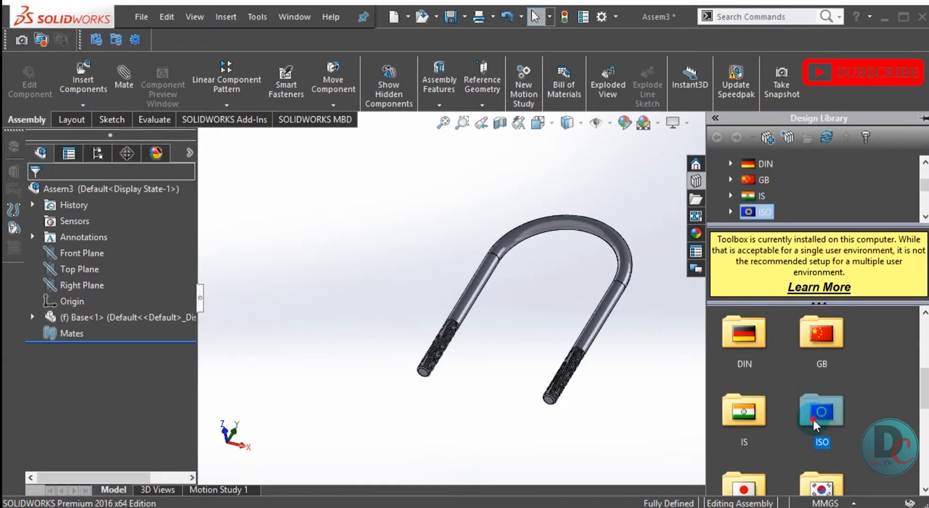
pyautogui.doubleClick(811, 413)
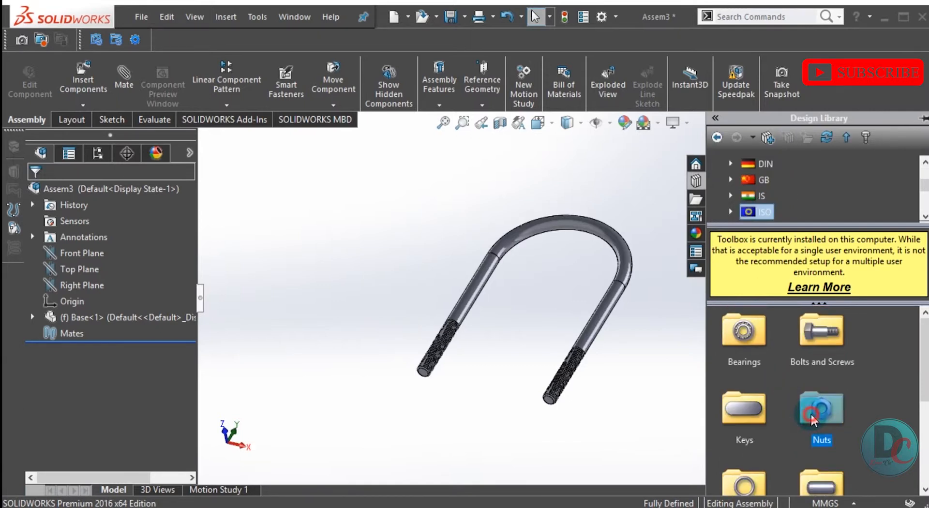
pyautogui.scroll(-2, 780, 370)
pyautogui.scroll(2, 777, 368)
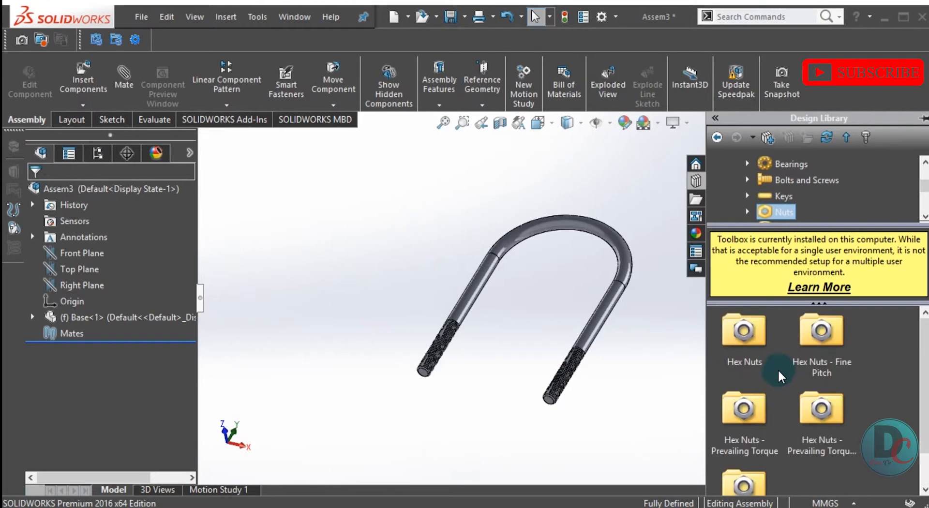
pyautogui.doubleClick(754, 333)
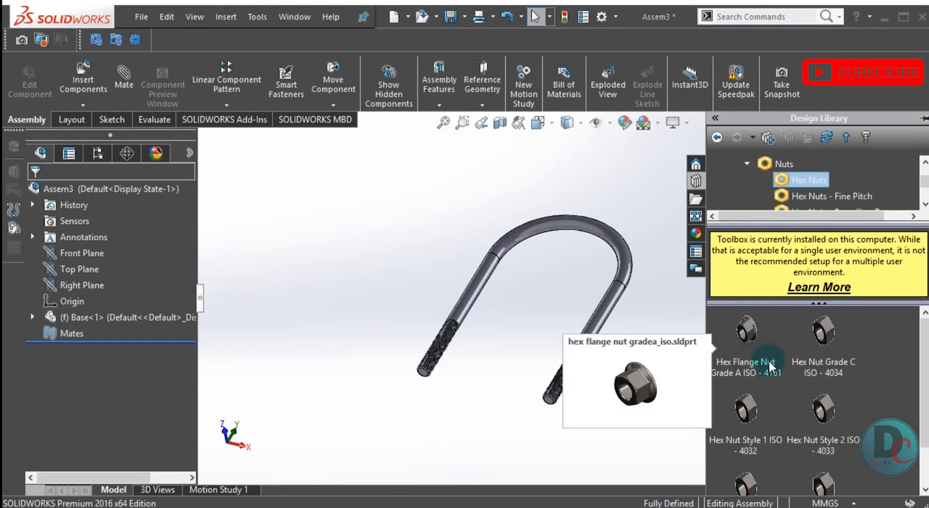
# - Insert two M10 Hex Flange Nut Grade A ISO - 4161 components between the U-bolt's legs
pyautogui.click(751, 331)
pyautogui.moveTo(751, 331); pyautogui.dragTo(533, 348)
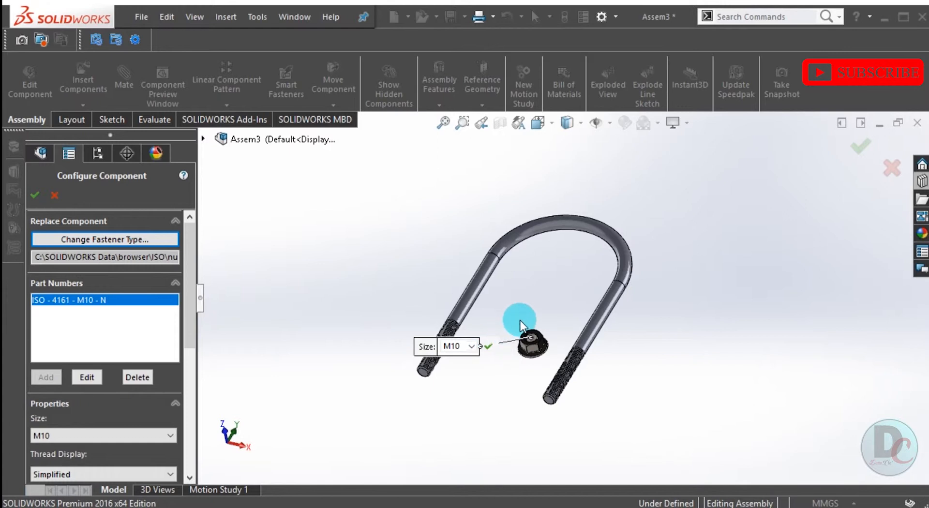
pyautogui.click(488, 346)
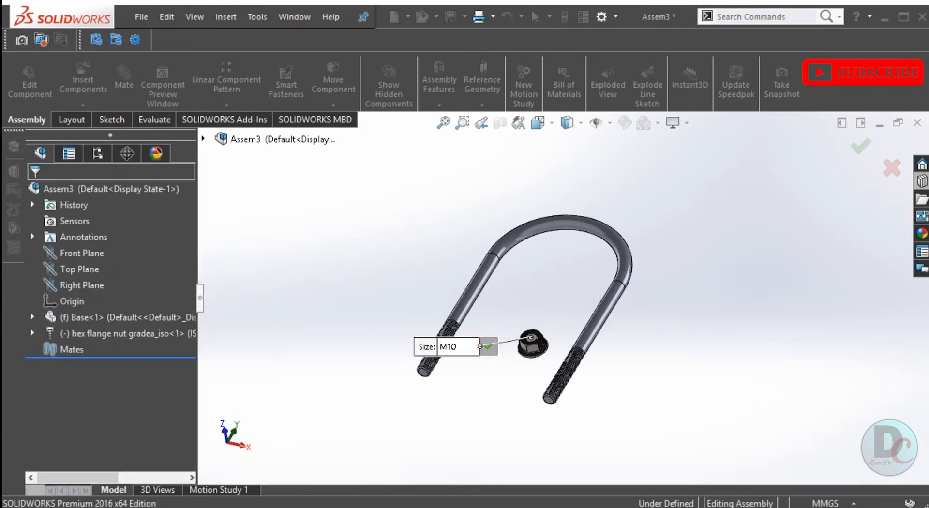
pyautogui.click(491, 335)
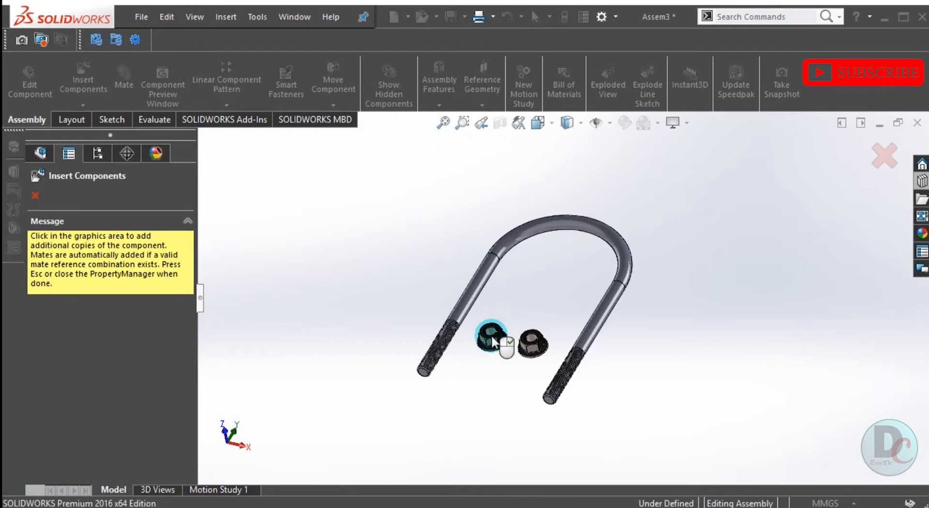
pyautogui.click(34, 196)
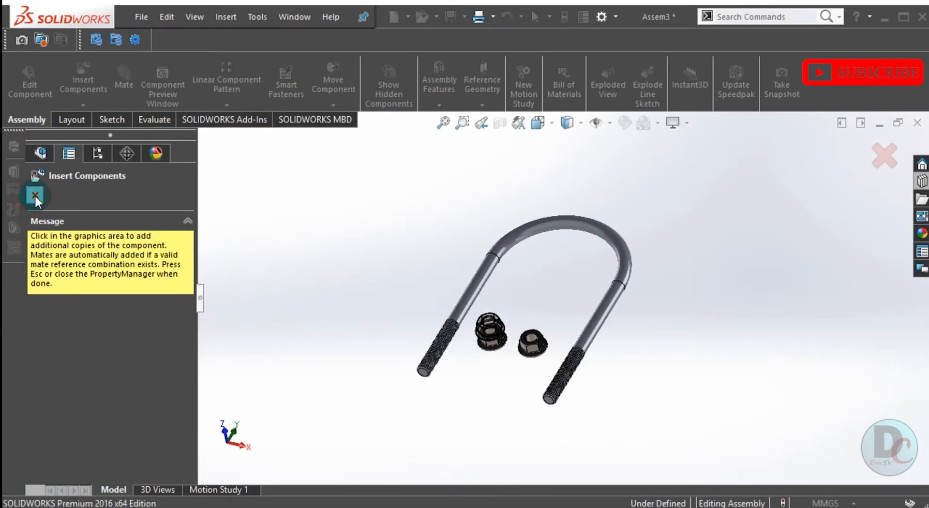
pyautogui.scroll(-1, 551, 343)
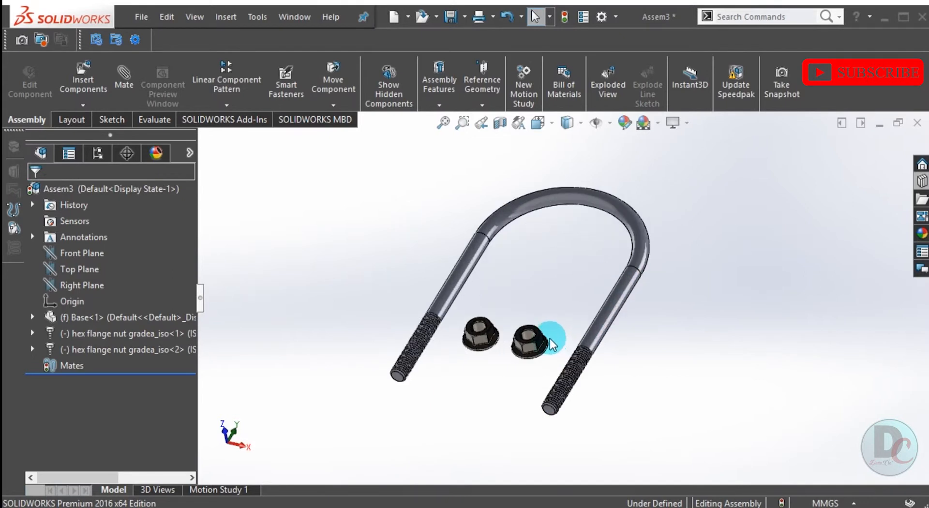
# - Add a concentric mate between the left nut's bore and the left leg, flipping alignment so the flange faces the bend
pyautogui.scroll(-1, 551, 343)
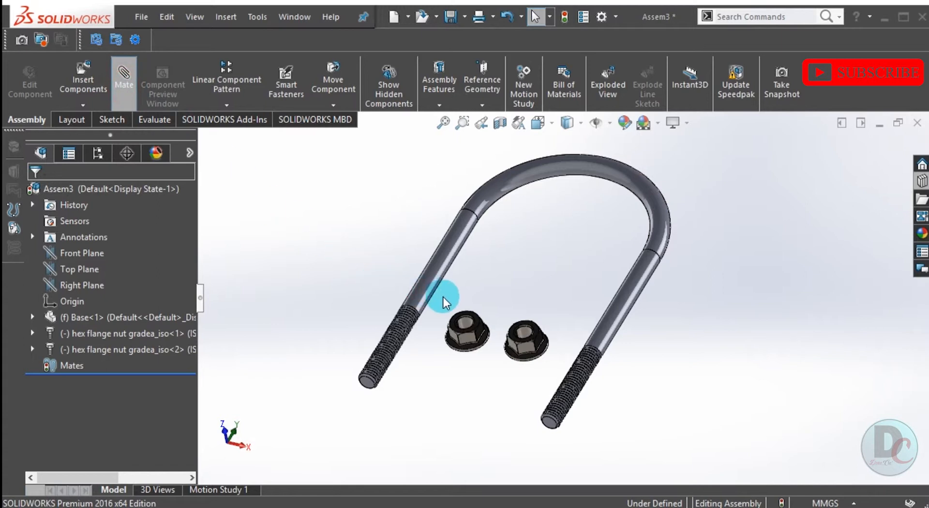
pyautogui.click(468, 321)
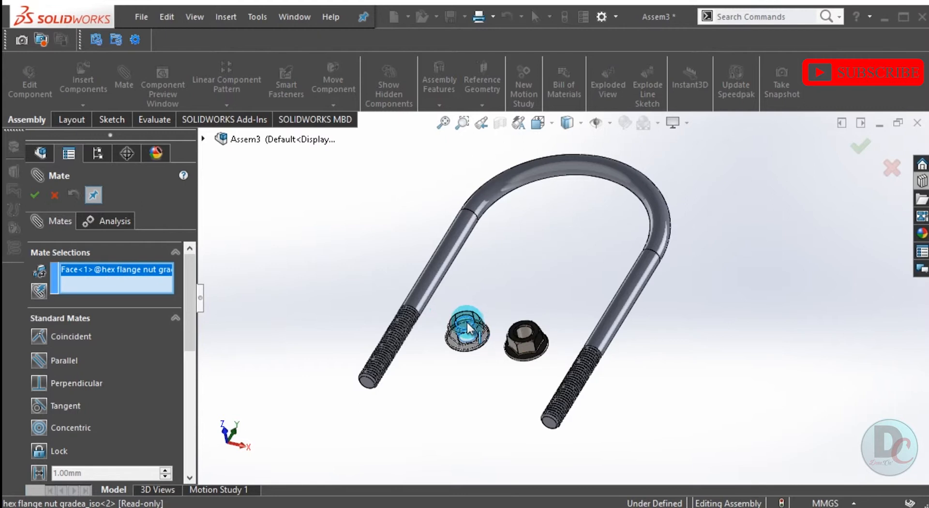
pyautogui.click(433, 277)
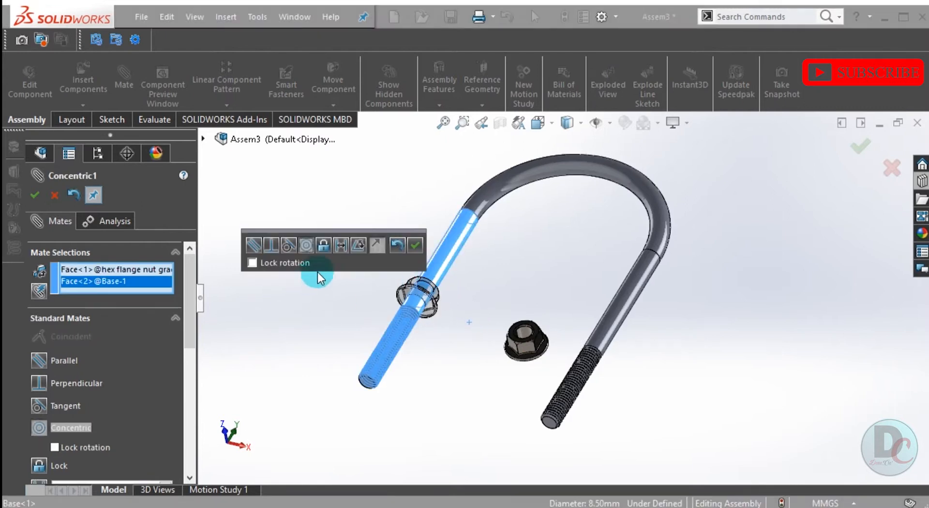
pyautogui.click(378, 245)
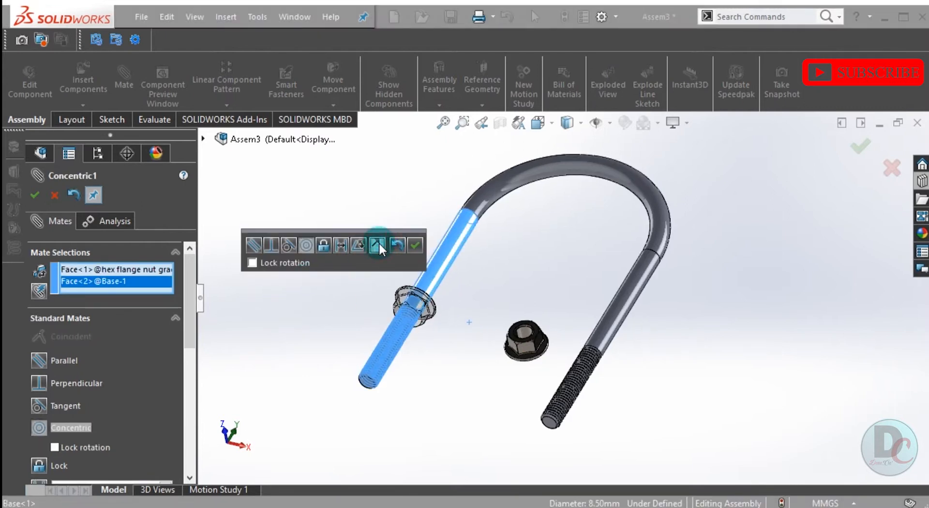
pyautogui.click(417, 248)
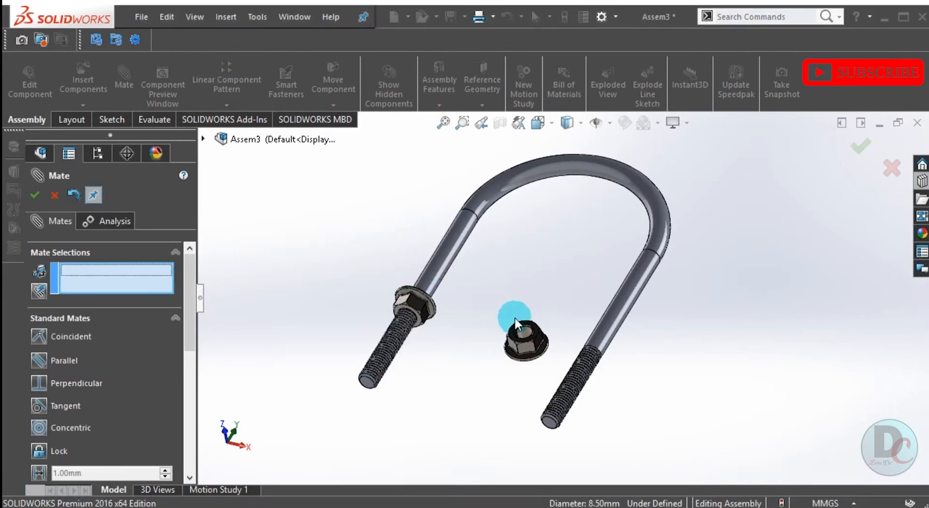
# - Add a concentric mate between the remaining nut's bore and the U-bolt's right leg
pyautogui.click(523, 330)
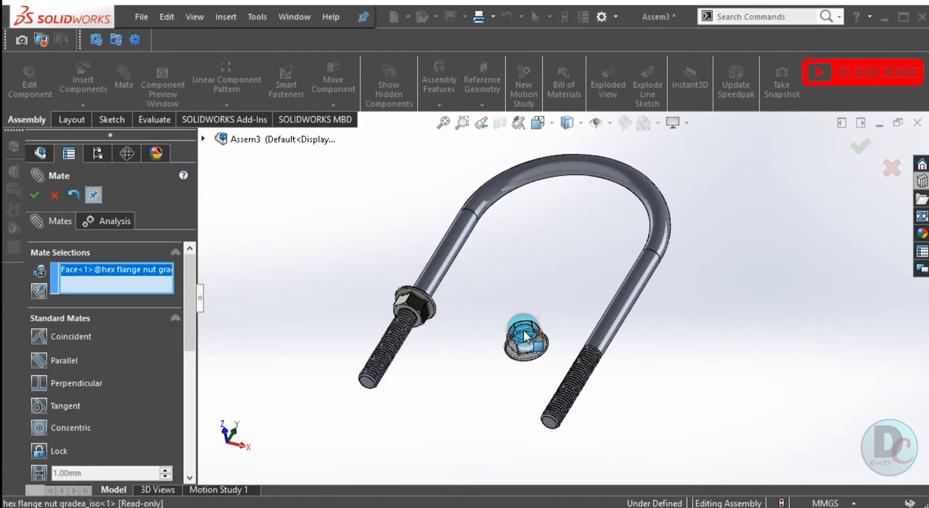
pyautogui.click(607, 323)
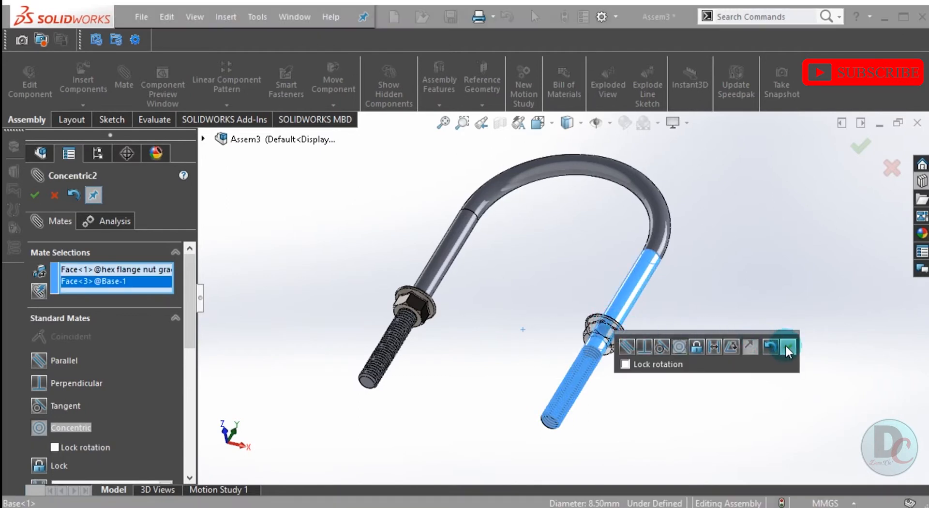
pyautogui.click(786, 346)
pyautogui.scroll(-2, 614, 348)
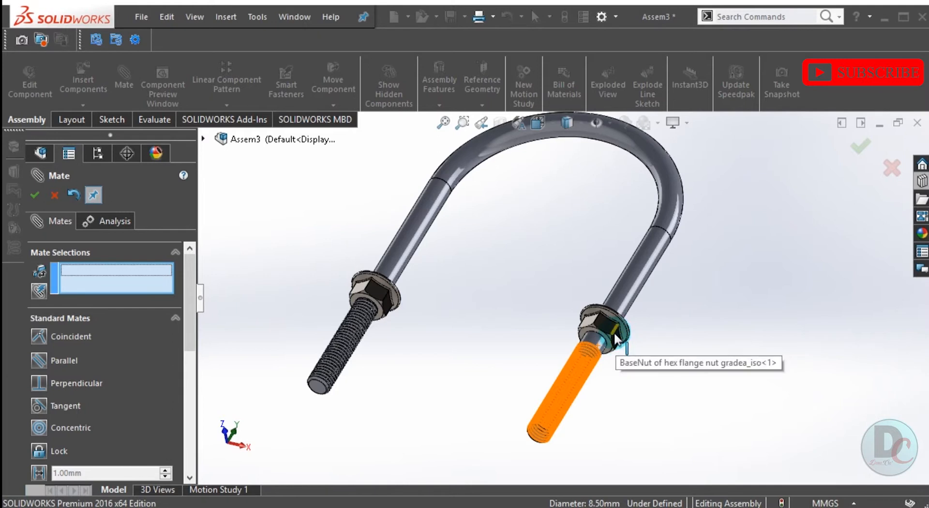
# - Slide both flange nuts along their legs onto the threaded sections near the leg ends
pyautogui.moveTo(606, 364); pyautogui.dragTo(549, 408)
pyautogui.moveTo(384, 297); pyautogui.dragTo(306, 349)
pyautogui.scroll(1, 300, 343)
pyautogui.scroll(-1, 299, 341)
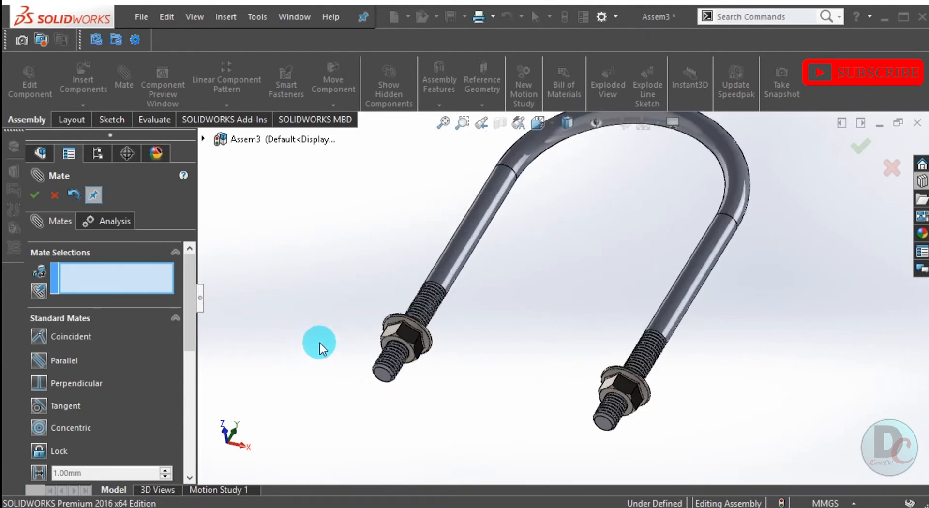
pyautogui.scroll(1, 426, 284)
pyautogui.scroll(-1, 476, 291)
# - Add a mechanical screw mate between the left leg's thread and its flange nut's bore, set to 1 revolution per mm
pyautogui.scroll(-6, 436, 363)
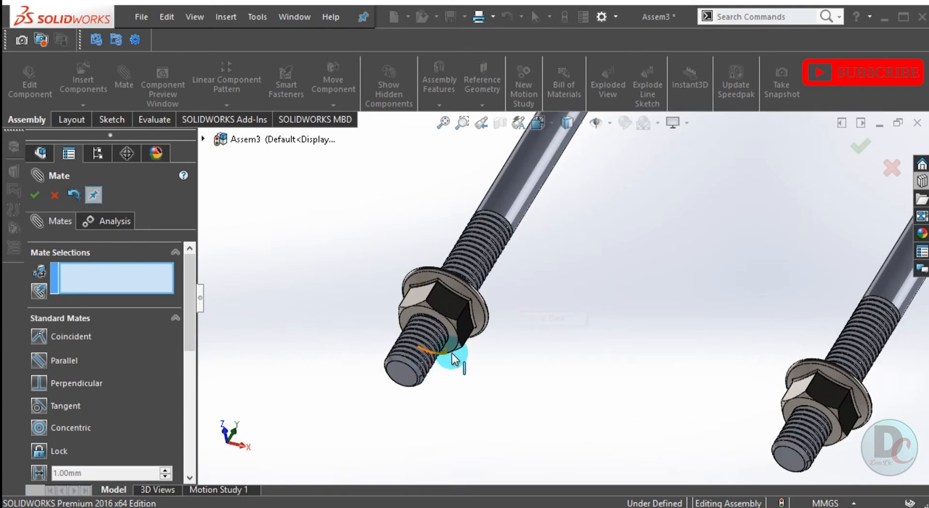
pyautogui.scroll(-2, 343, 227)
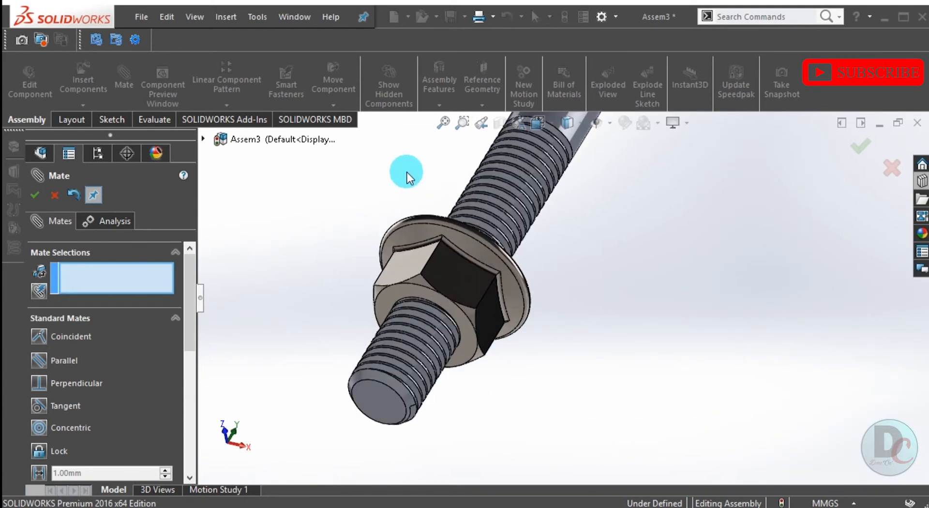
pyautogui.scroll(-1, 407, 172)
pyautogui.moveTo(187, 312); pyautogui.dragTo(178, 396)
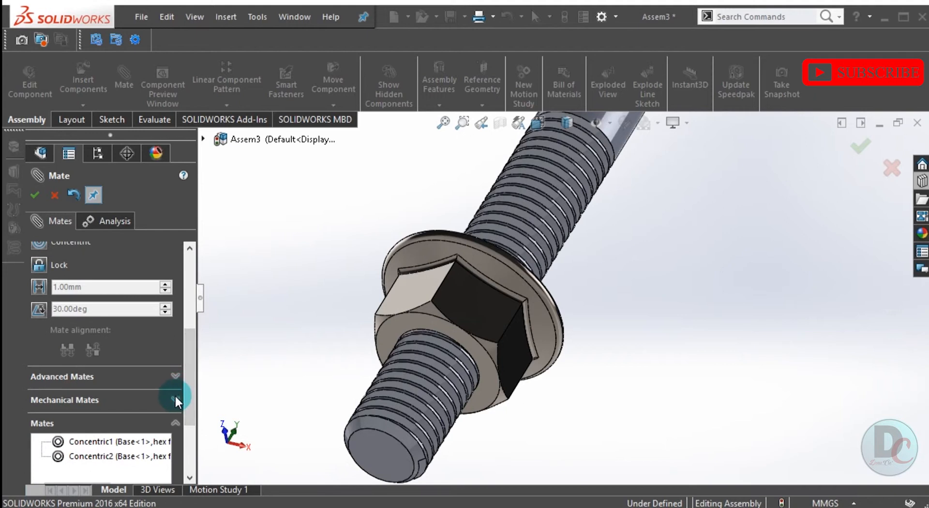
pyautogui.click(176, 397)
pyautogui.moveTo(185, 390); pyautogui.dragTo(189, 289)
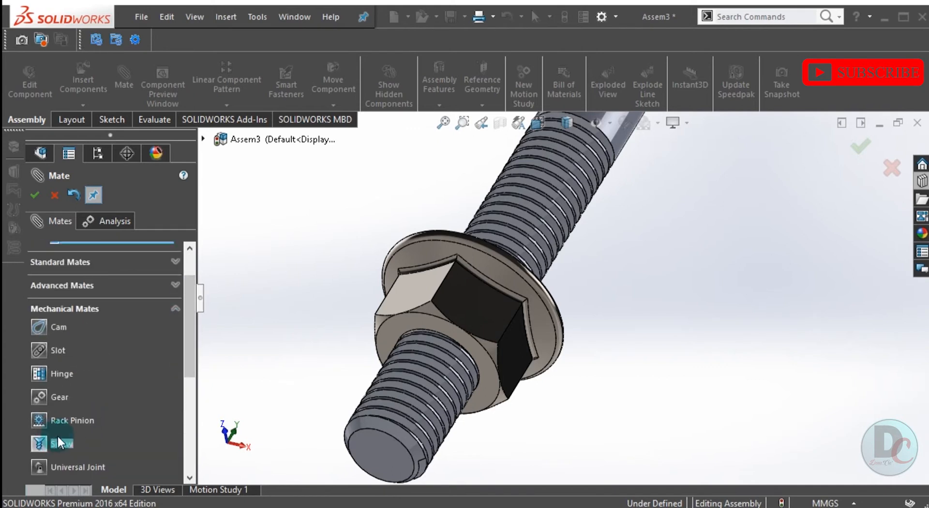
pyautogui.click(45, 441)
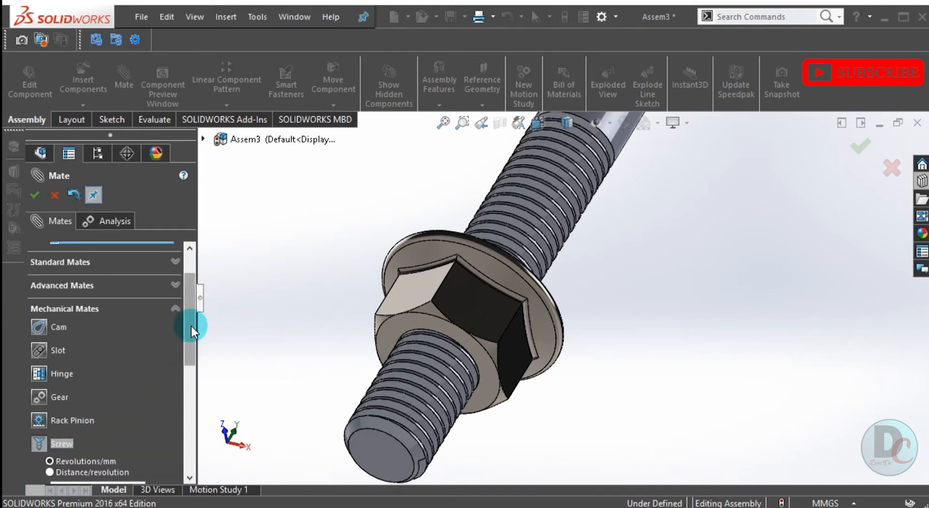
pyautogui.moveTo(191, 326); pyautogui.dragTo(195, 363)
pyautogui.click(387, 382)
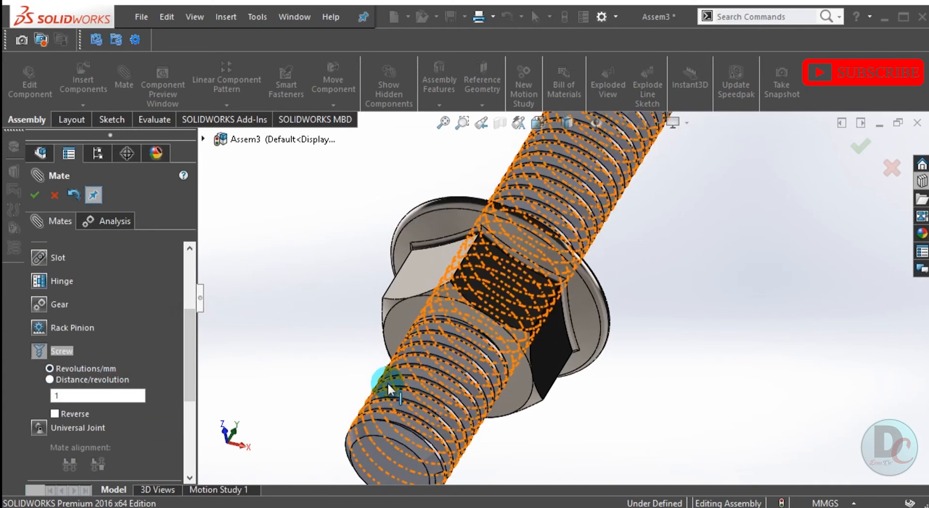
pyautogui.scroll(-5, 433, 394)
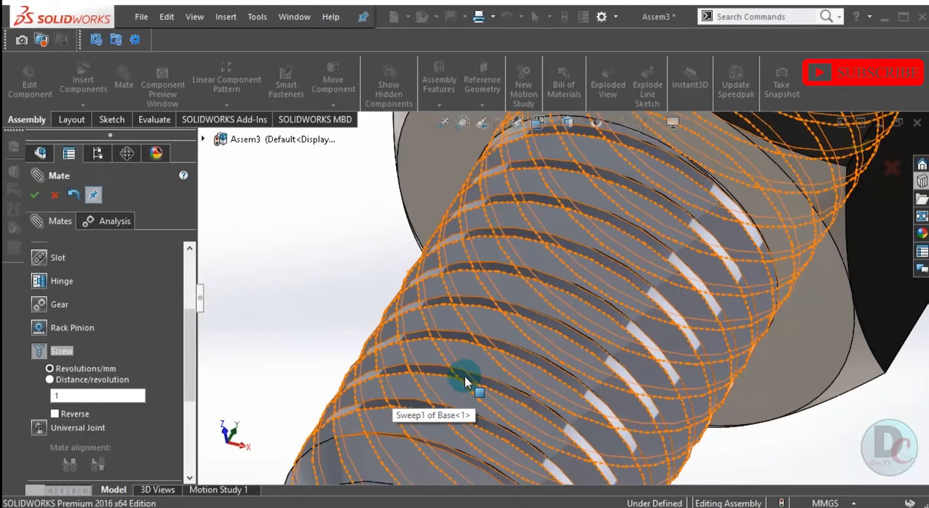
pyautogui.click(463, 374)
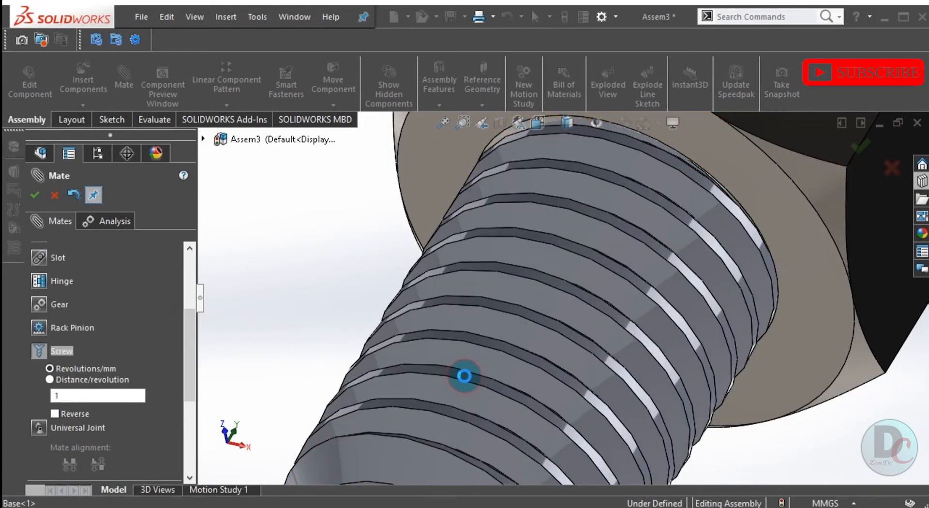
pyautogui.scroll(4, 465, 375)
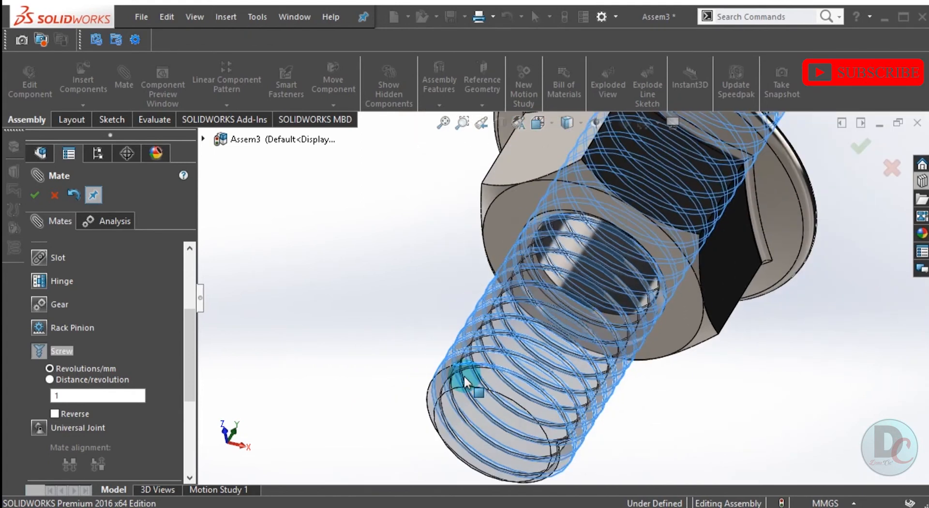
pyautogui.click(138, 397)
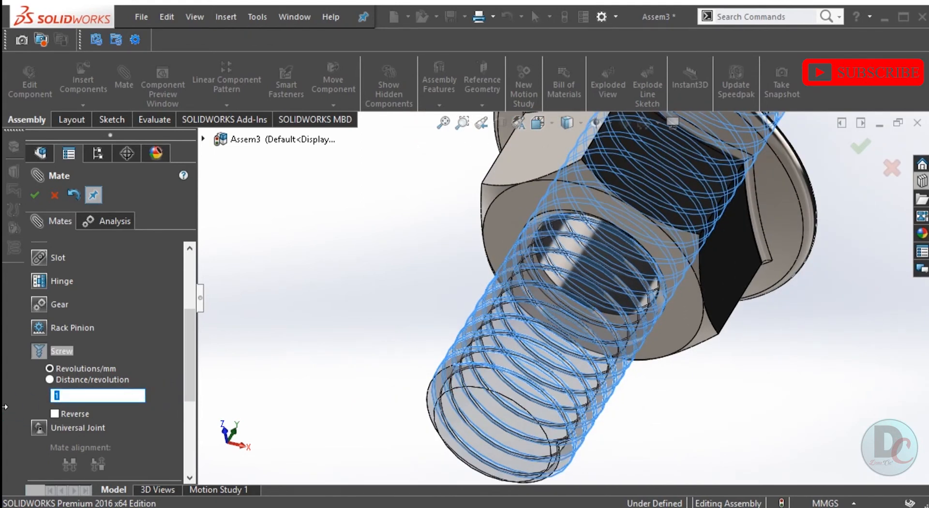
pyautogui.click(624, 258)
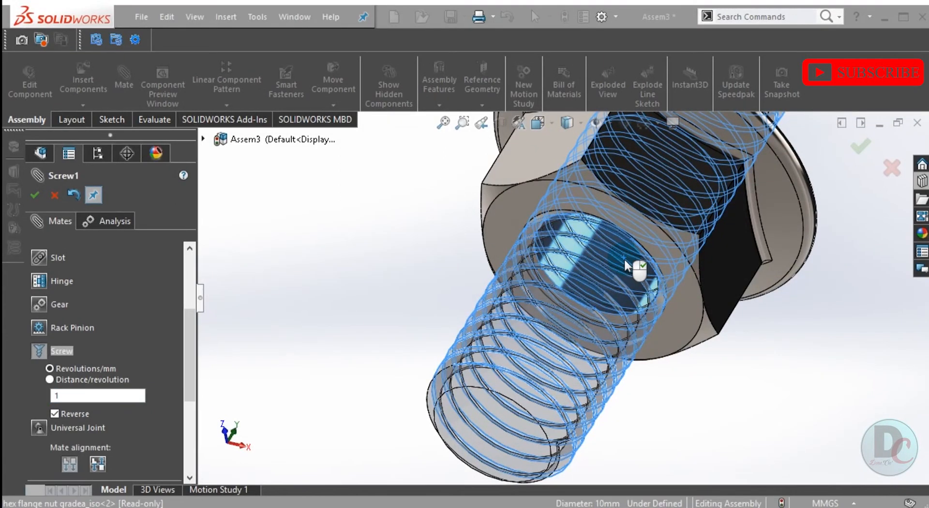
pyautogui.click(39, 196)
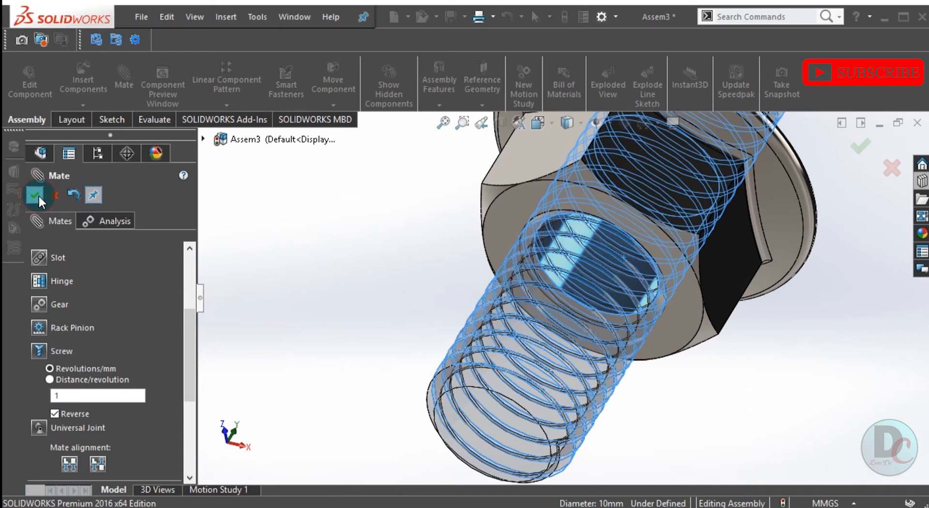
# - Turn the left flange nut on its threaded leg to test the screw mate's motion
pyautogui.scroll(3, 566, 274)
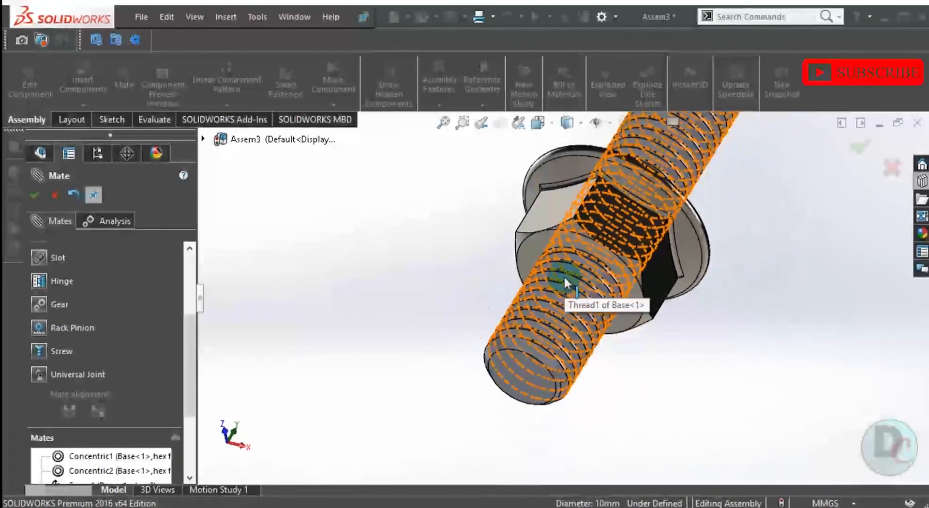
pyautogui.scroll(3, 726, 211)
pyautogui.scroll(-3, 724, 211)
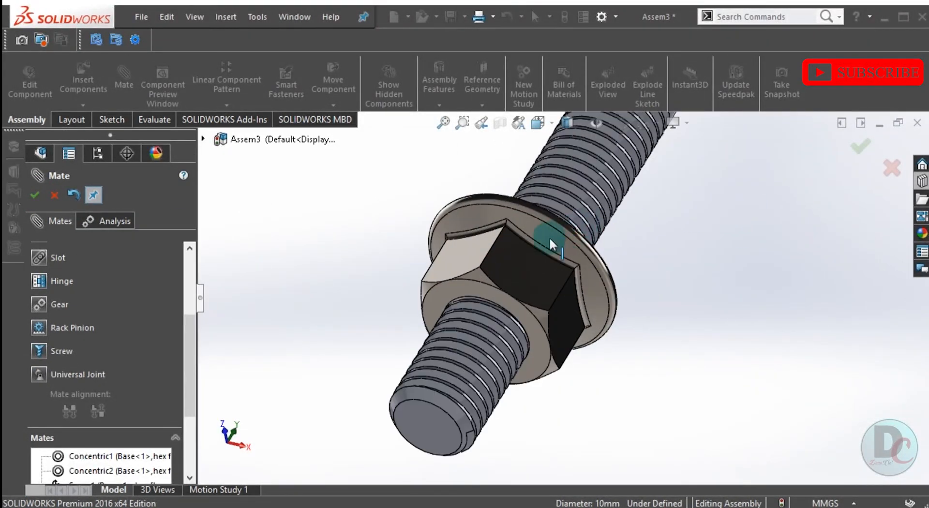
pyautogui.moveTo(517, 272); pyautogui.dragTo(340, 222)
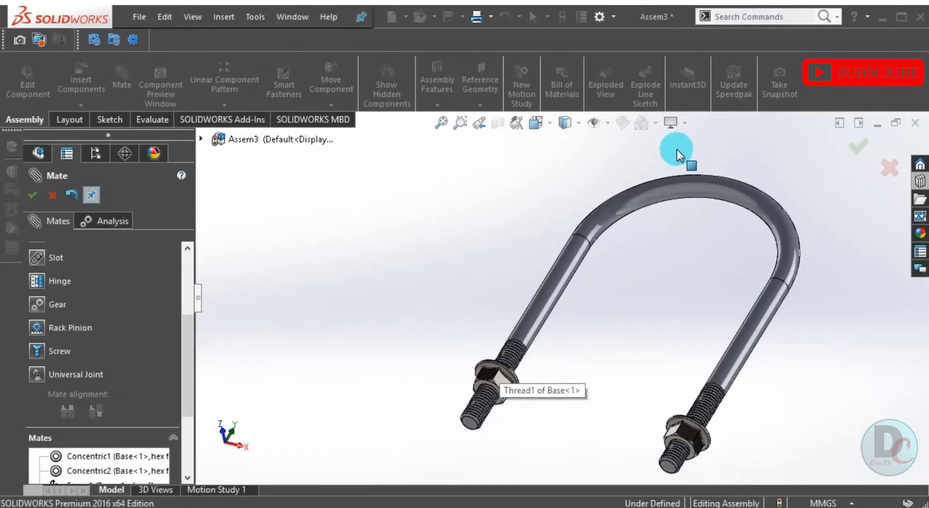
pyautogui.scroll(1, 733, 158)
pyautogui.scroll(-1, 747, 198)
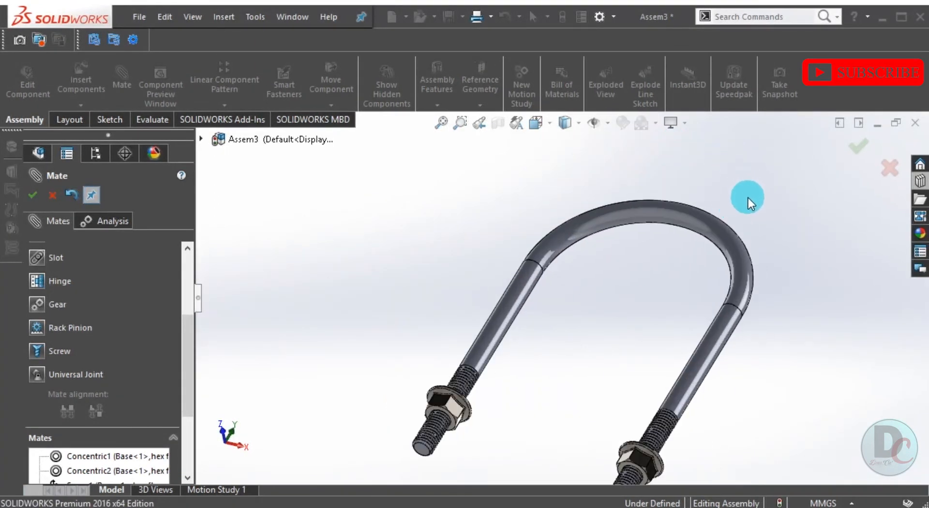
pyautogui.scroll(1, 748, 198)
pyautogui.scroll(1, 634, 438)
pyautogui.scroll(-1, 633, 437)
pyautogui.moveTo(559, 254); pyautogui.dragTo(530, 355, button='middle')
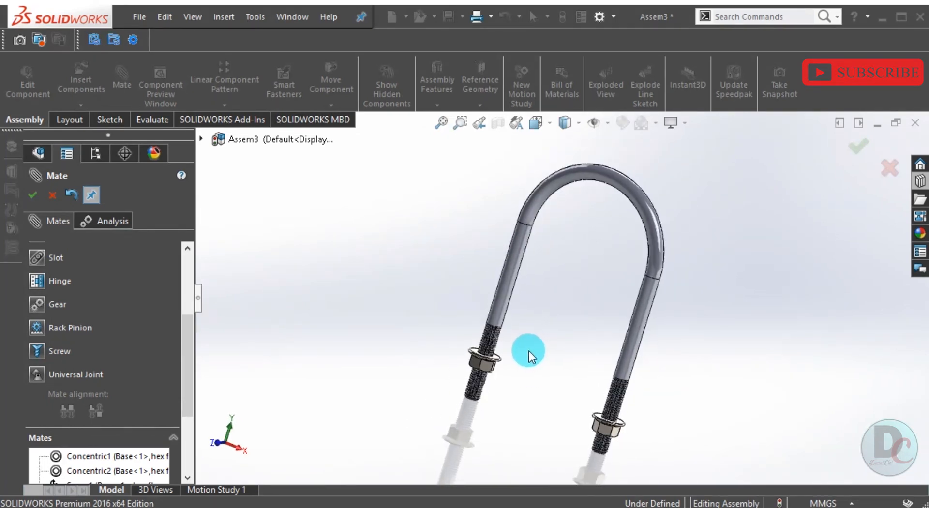